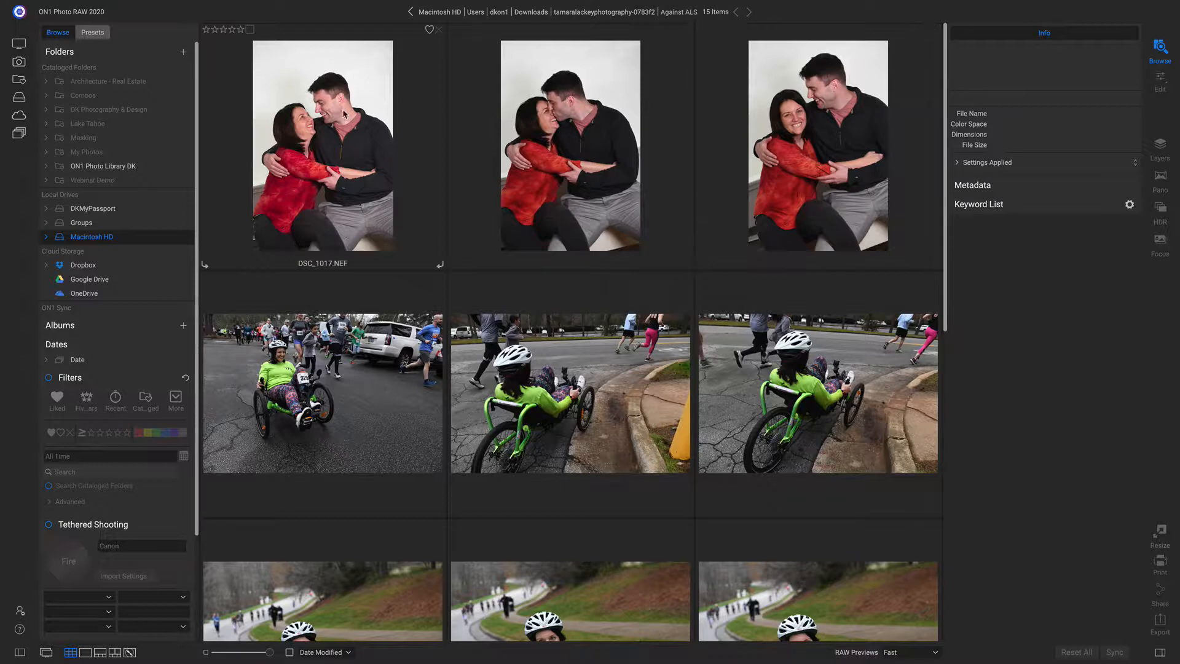
- Open DSC_1017.NEF for editing and crop it in Freeform, trimming the empty space above the man's head to about 7576 pixels high
left_click(376, 113)
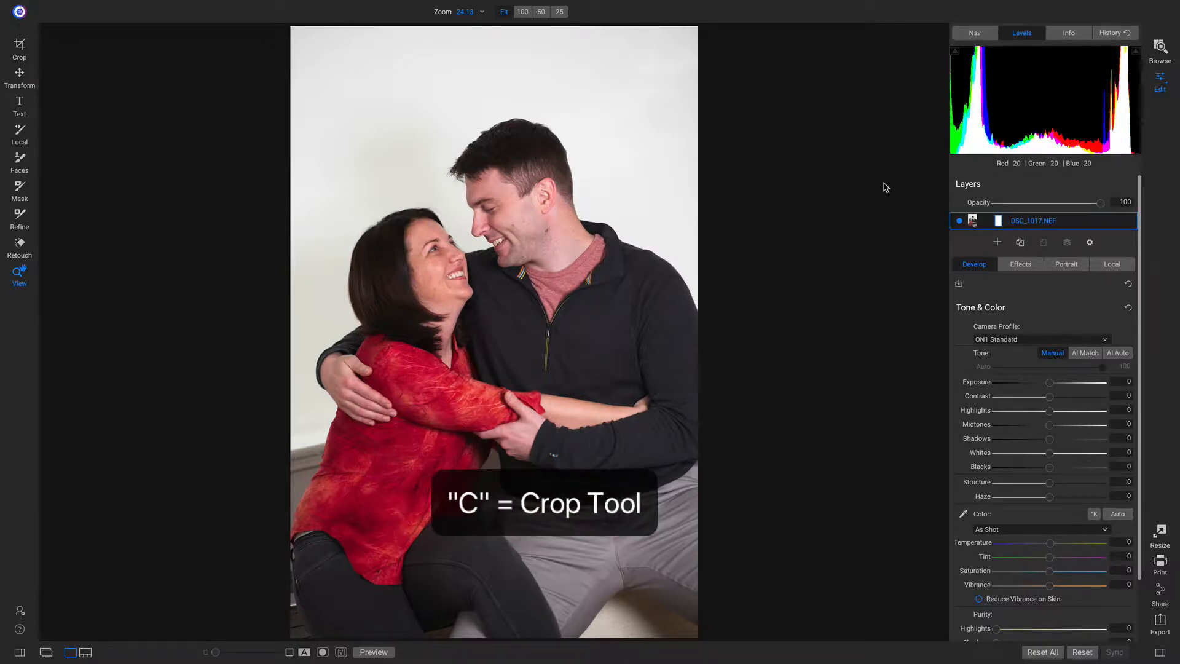
key("c")
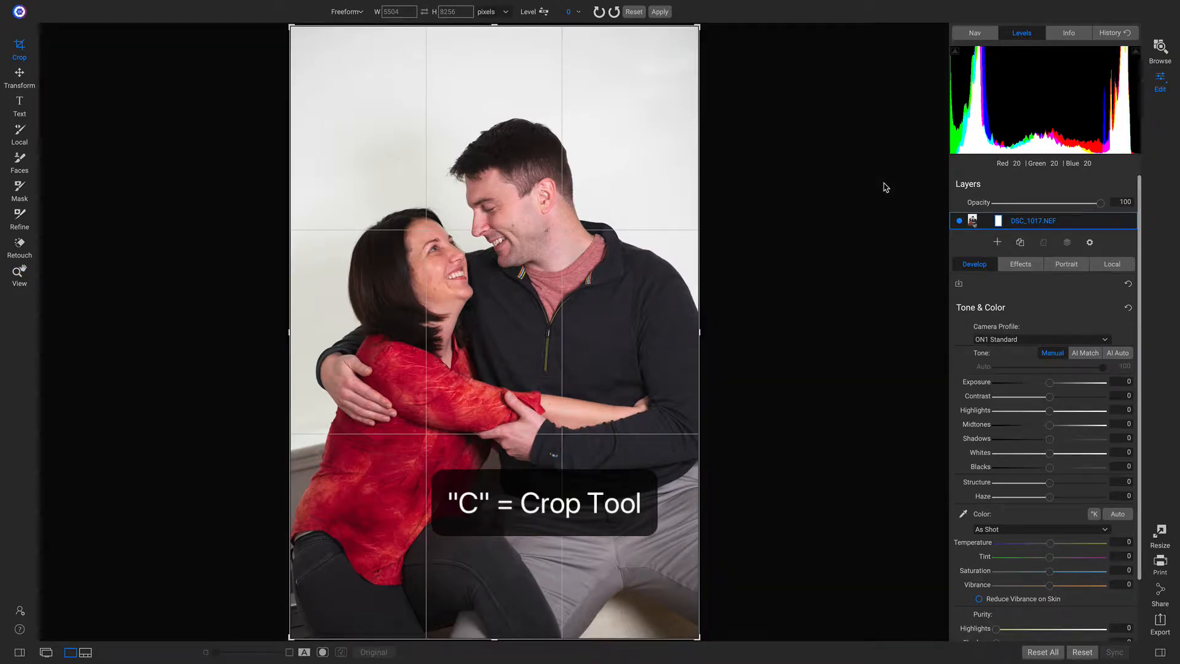
left_click(360, 13)
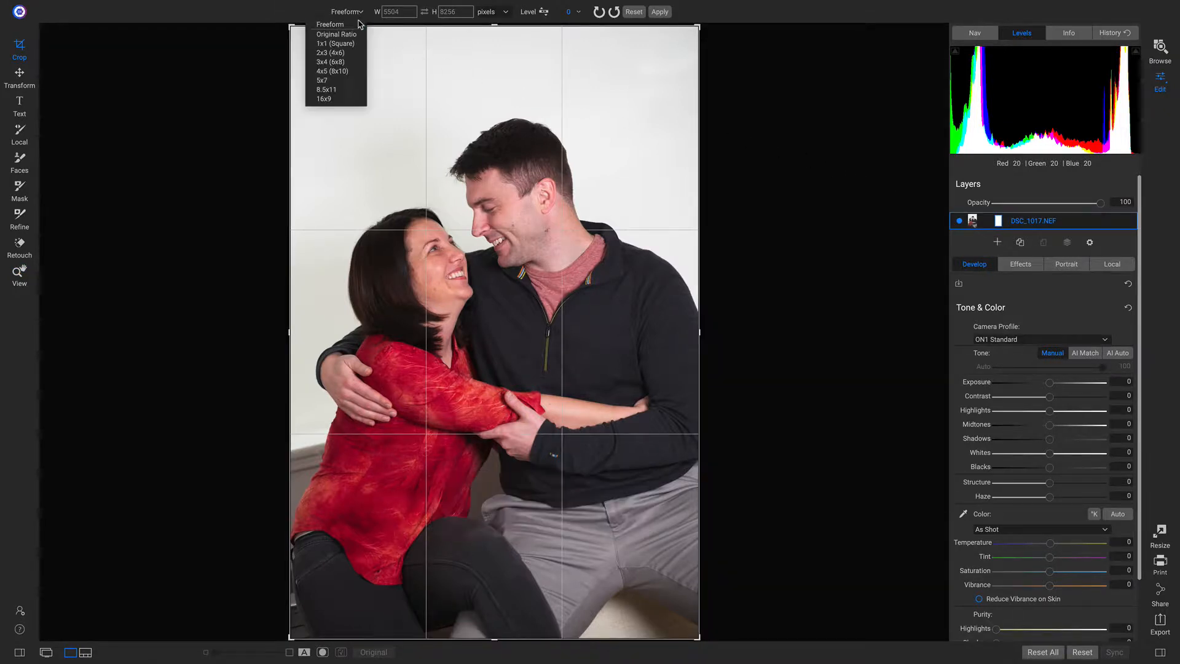
left_click(350, 24)
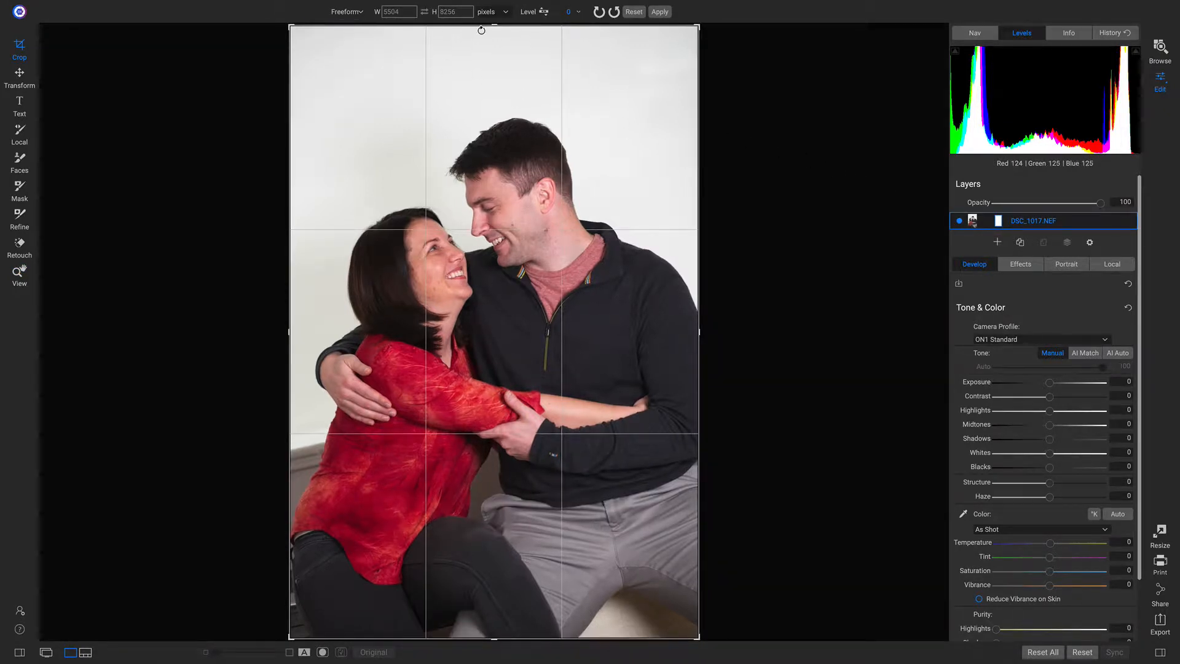
left_click_drag(492, 26, 494, 106)
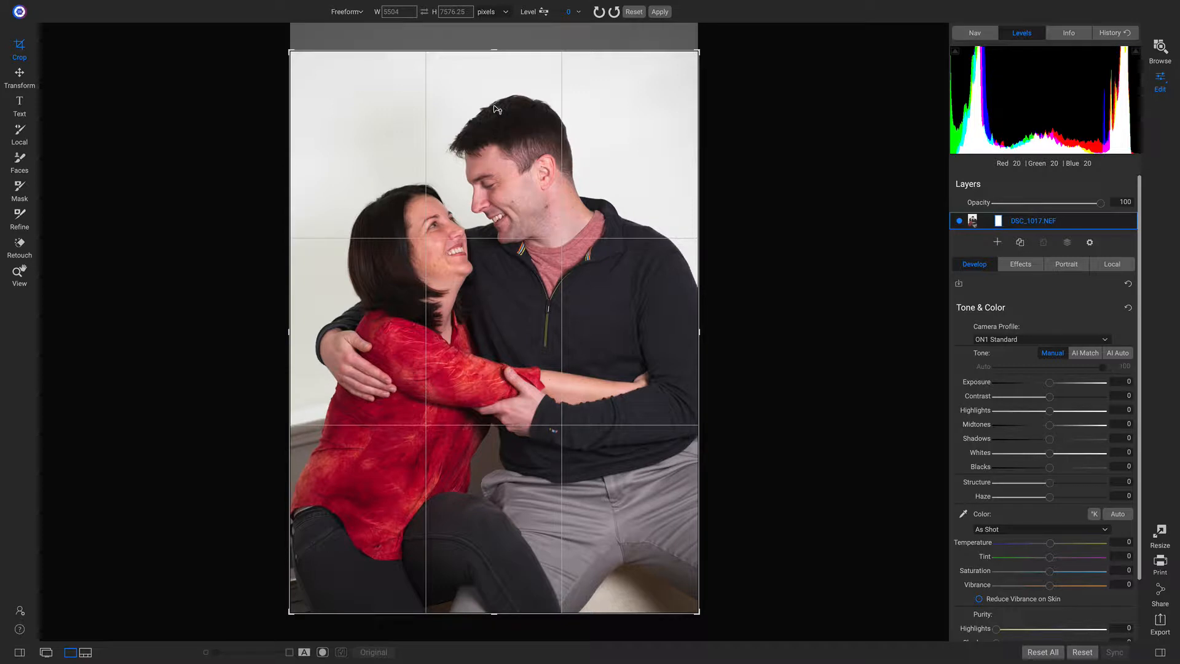
key("z")
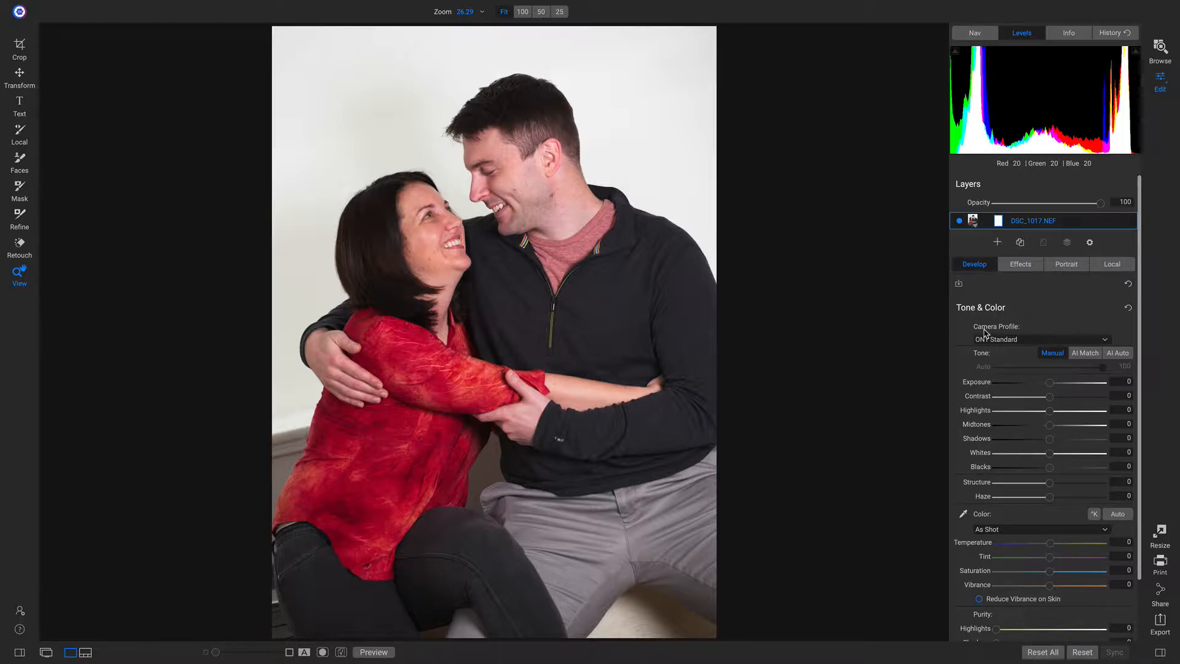
- Set the couple photo's camera profile to ON1 Portrait, exposure to -0.25, midtones to 17 and contrast to 14, and compare with the original
left_click(1015, 339)
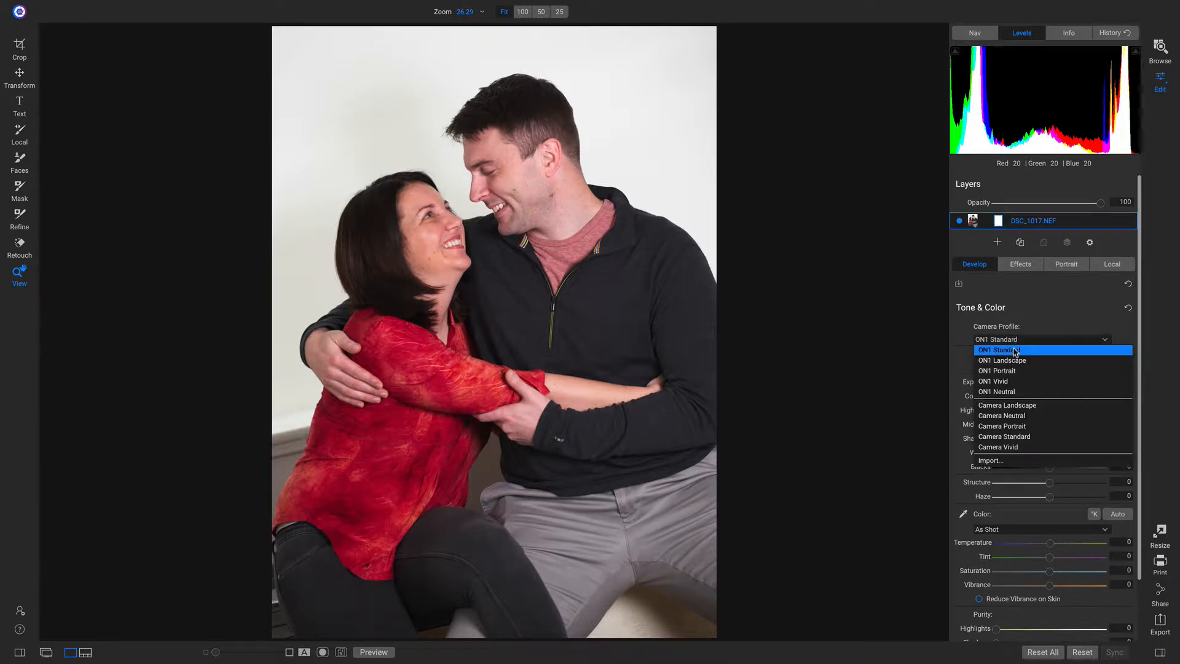
left_click(1004, 371)
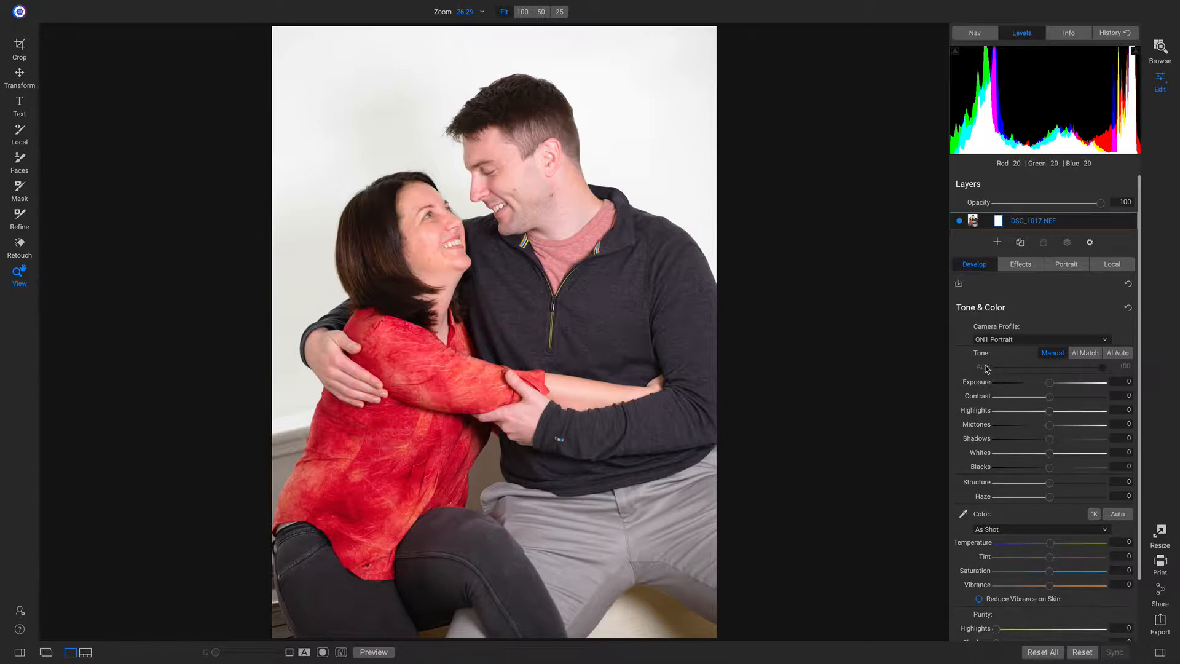
left_click_drag(1049, 384, 1049, 389)
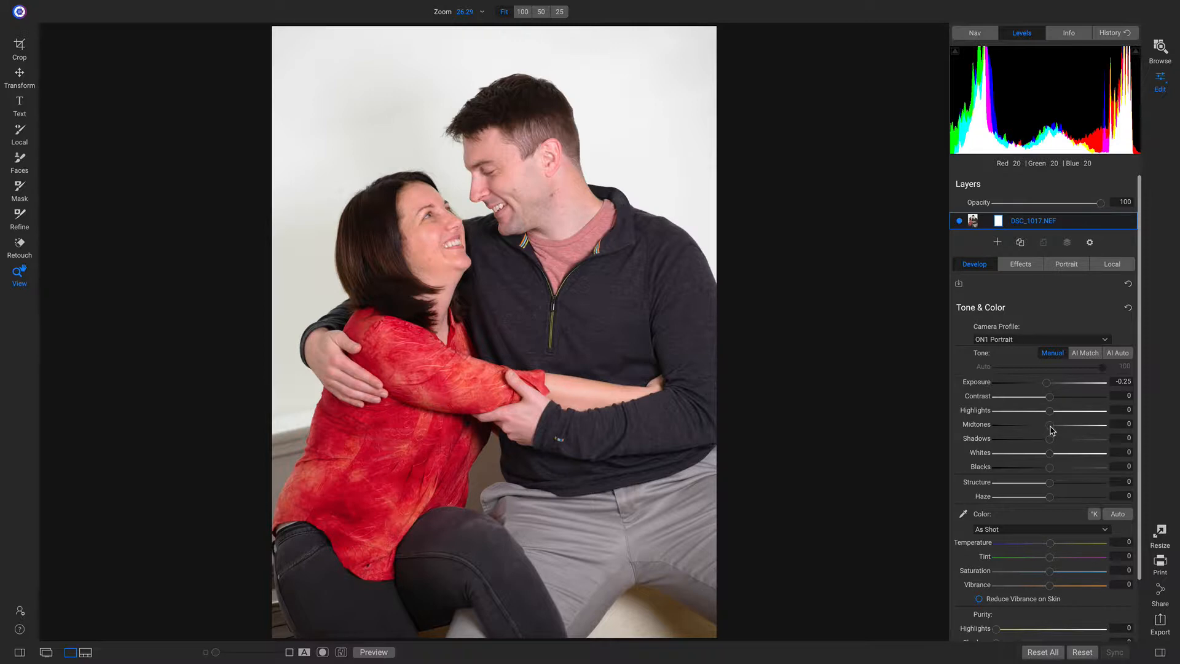
left_click_drag(1052, 430, 1059, 430)
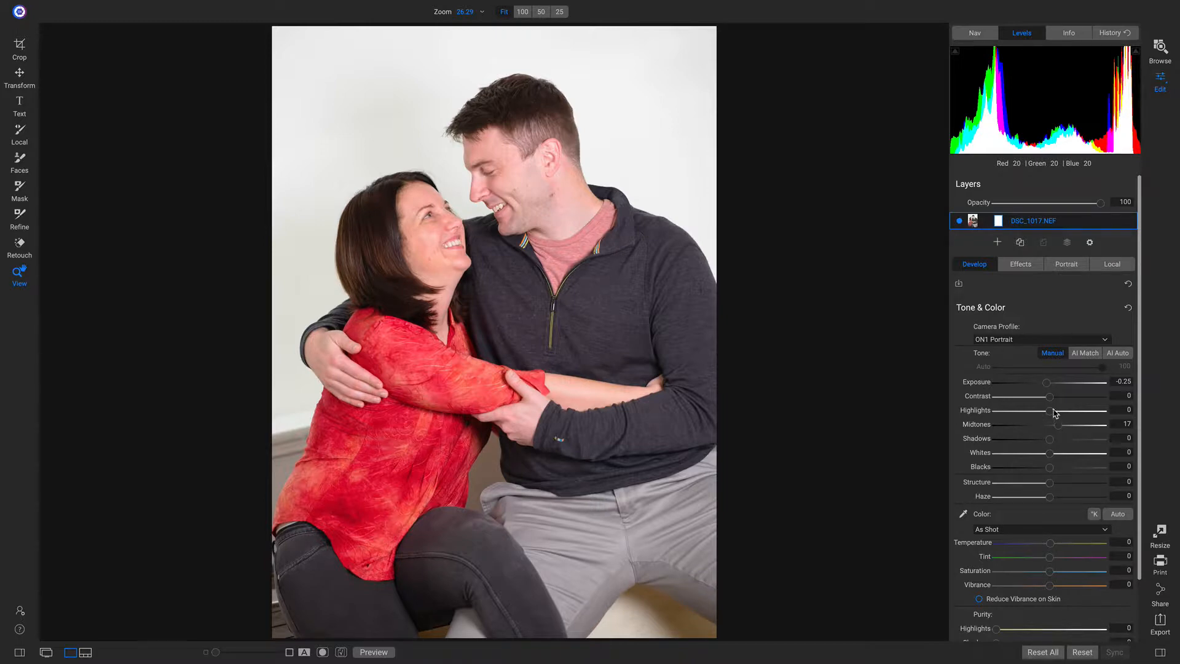
left_click_drag(1050, 401, 1057, 402)
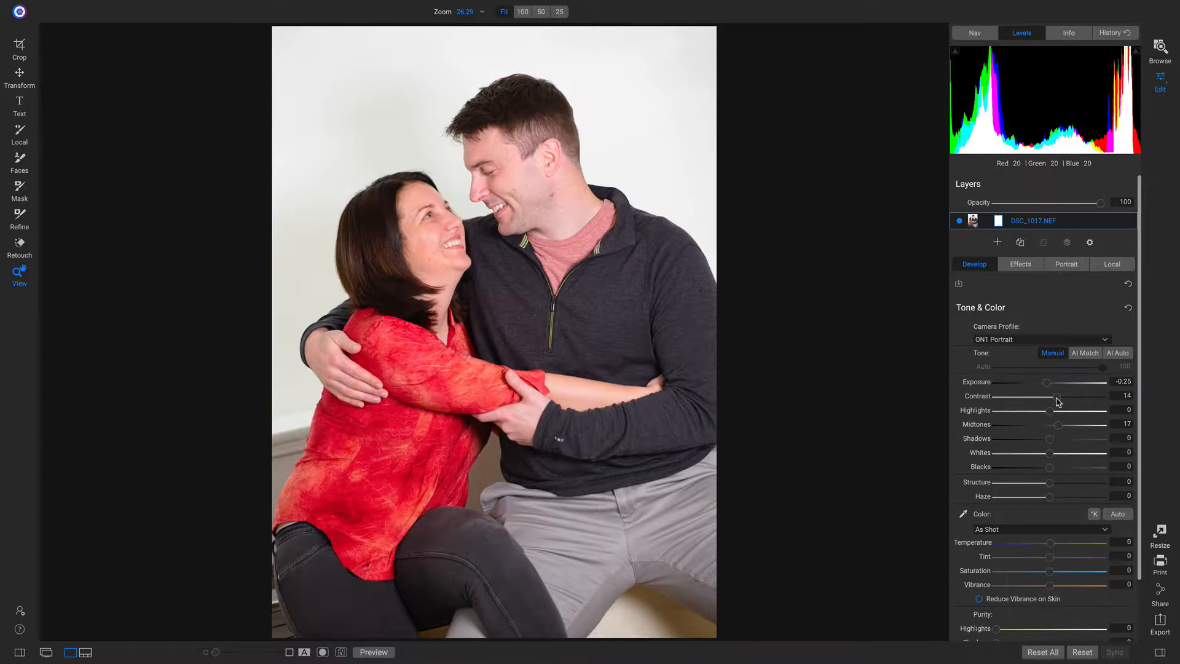
key("backslash")
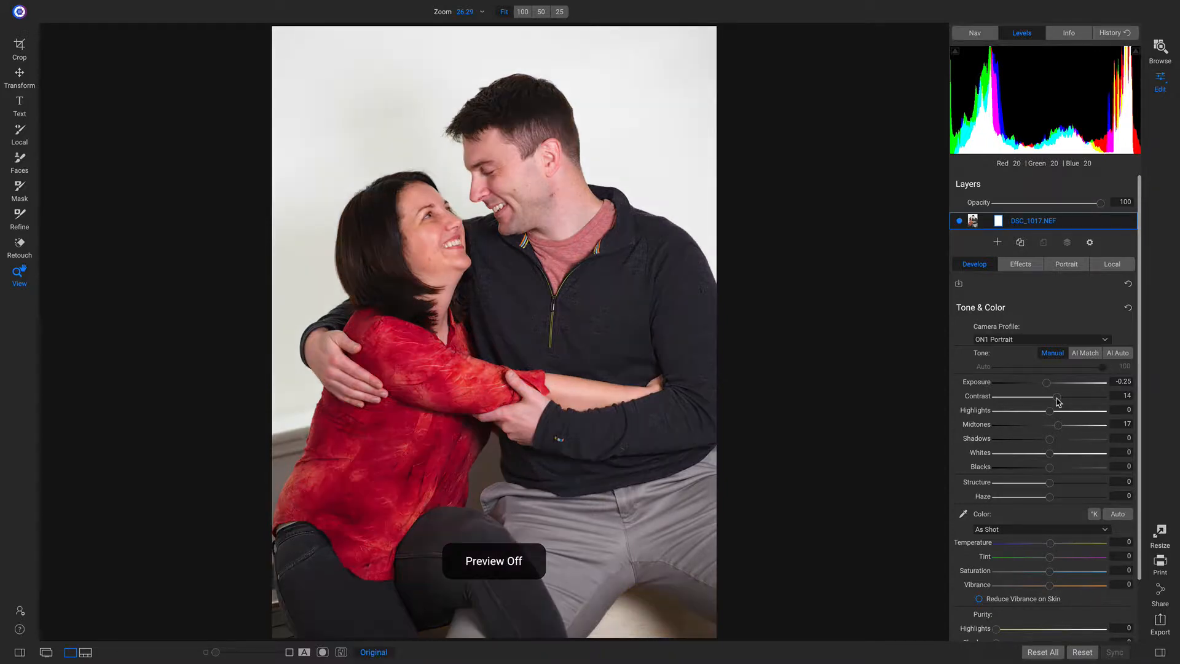
key("backslash")
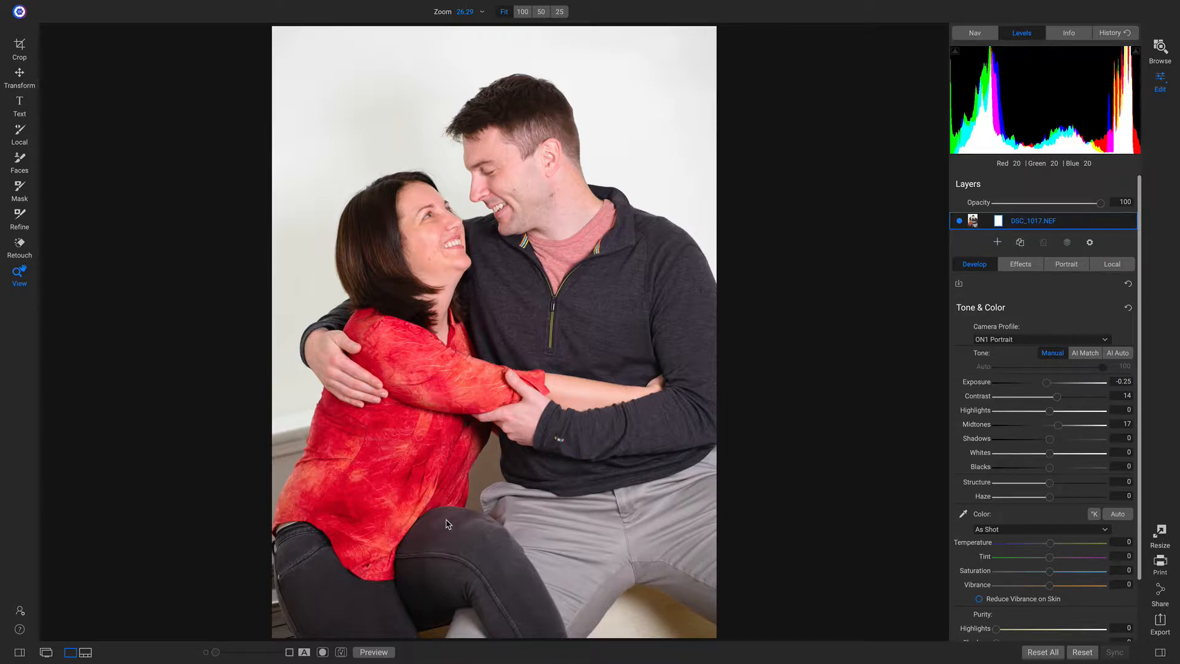
- Set up a Darken local adjustment using the adjustable gradient with the Linear Top preset
left_click(1106, 269)
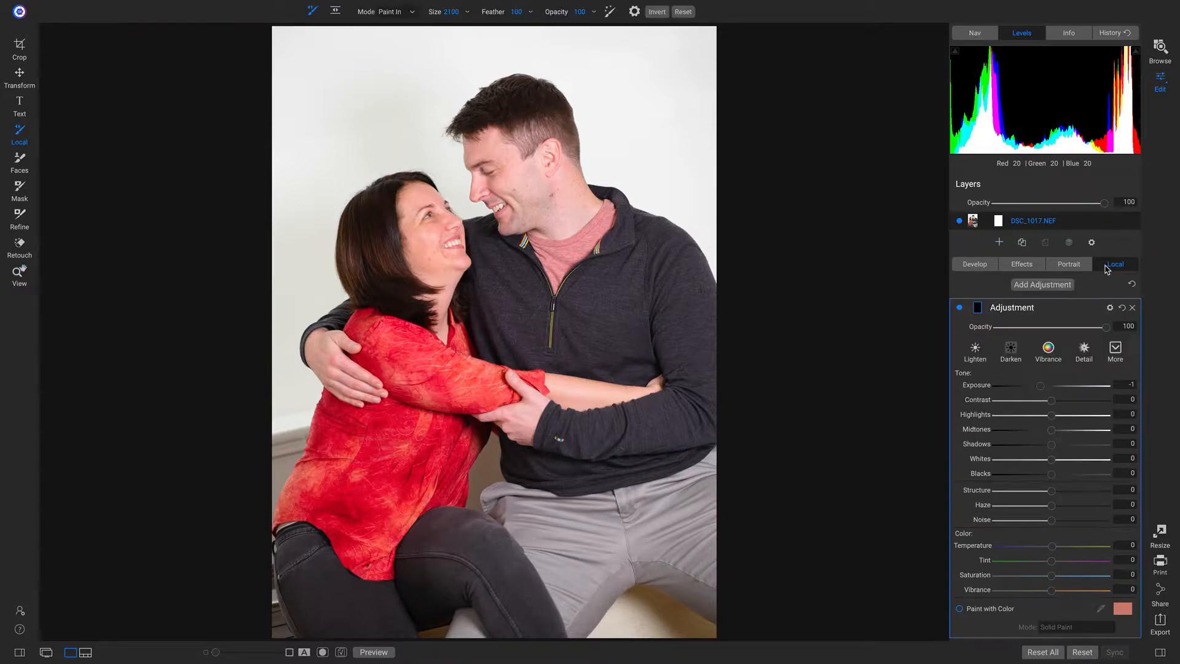
left_click(1012, 353)
key("shift+k")
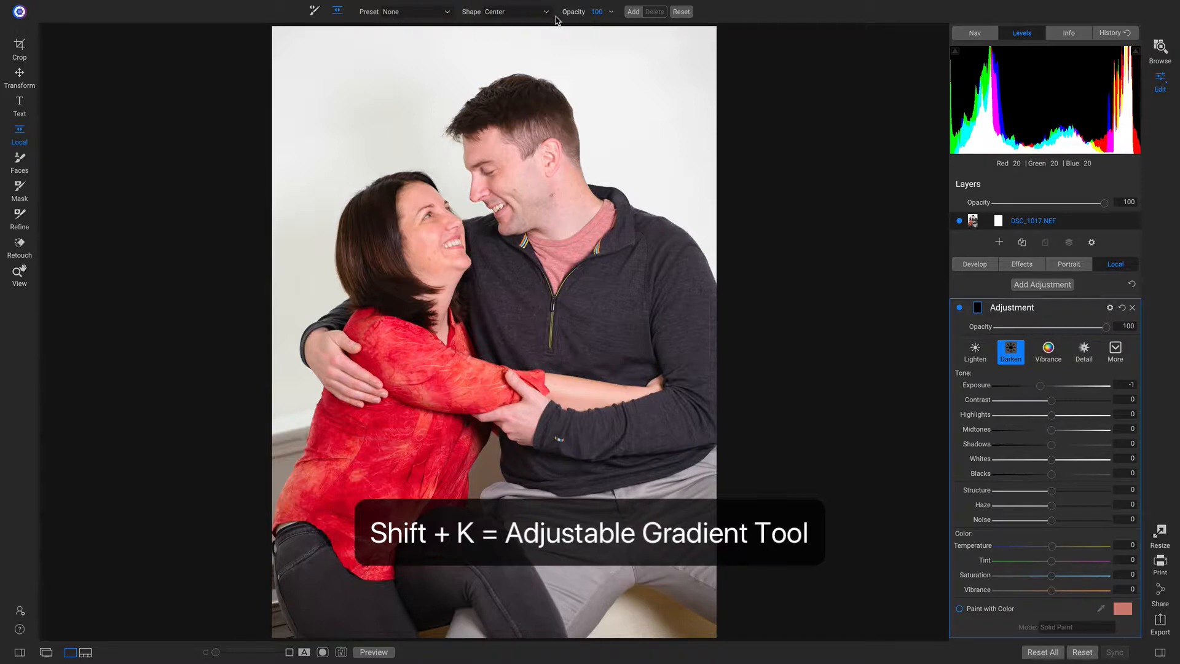
left_click(430, 13)
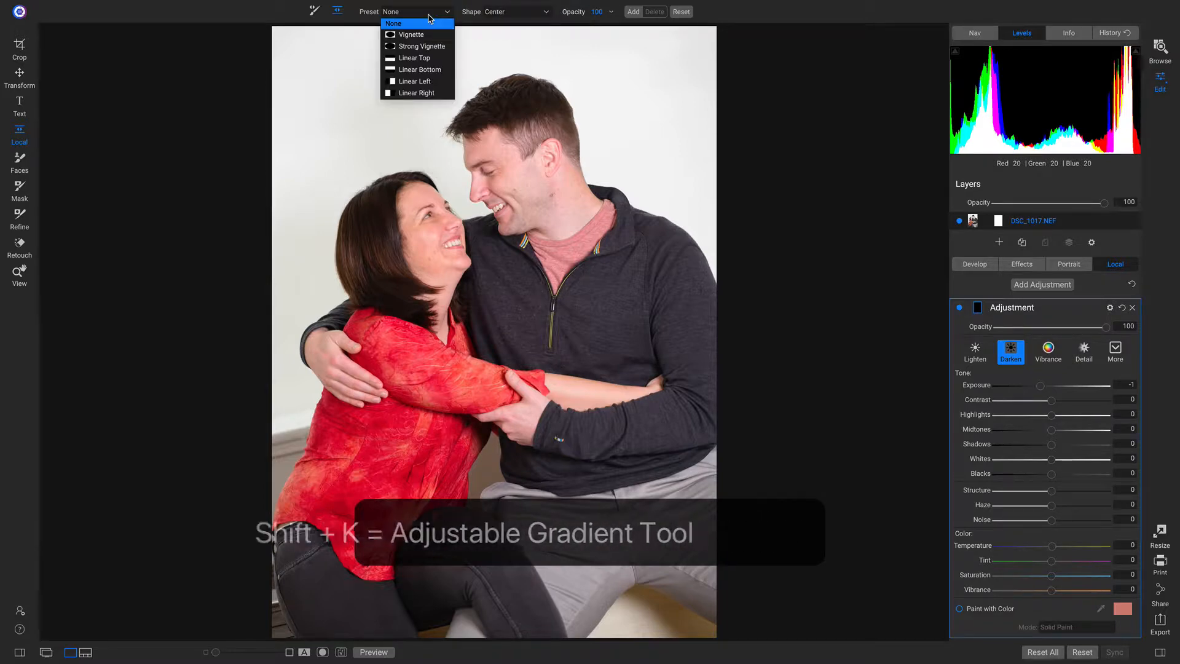
left_click(413, 59)
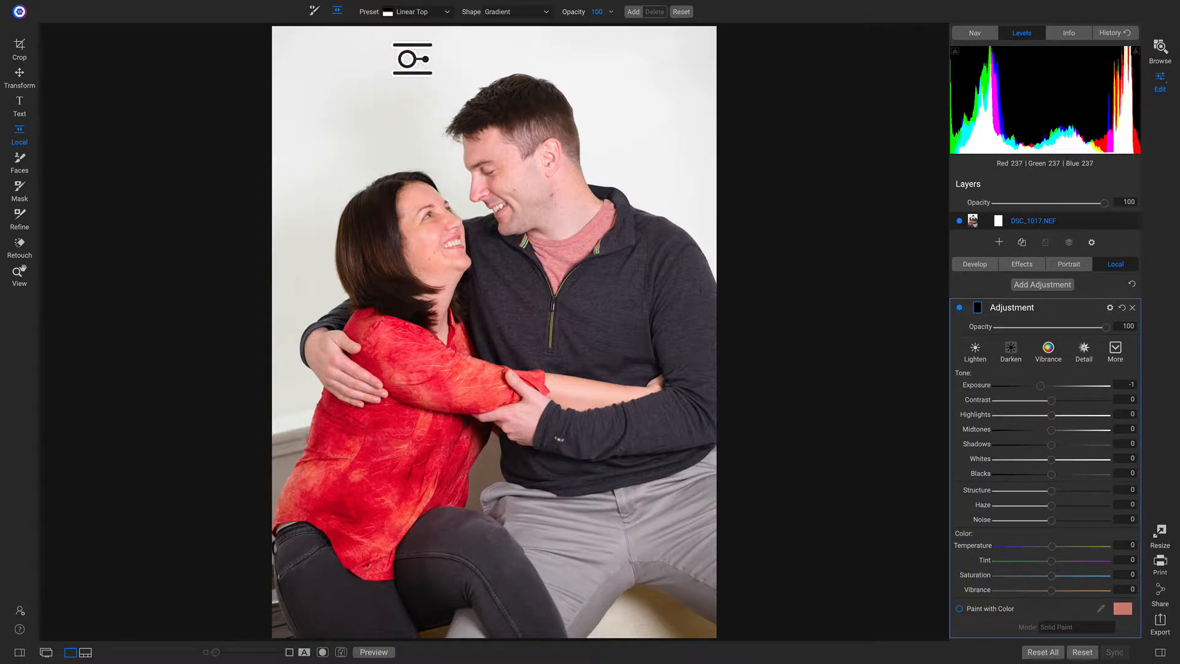
- Place the darkening gradient across the couple's waists, extend its upper fade to their forearms, and compare the photo with and without the edits
left_click(474, 513)
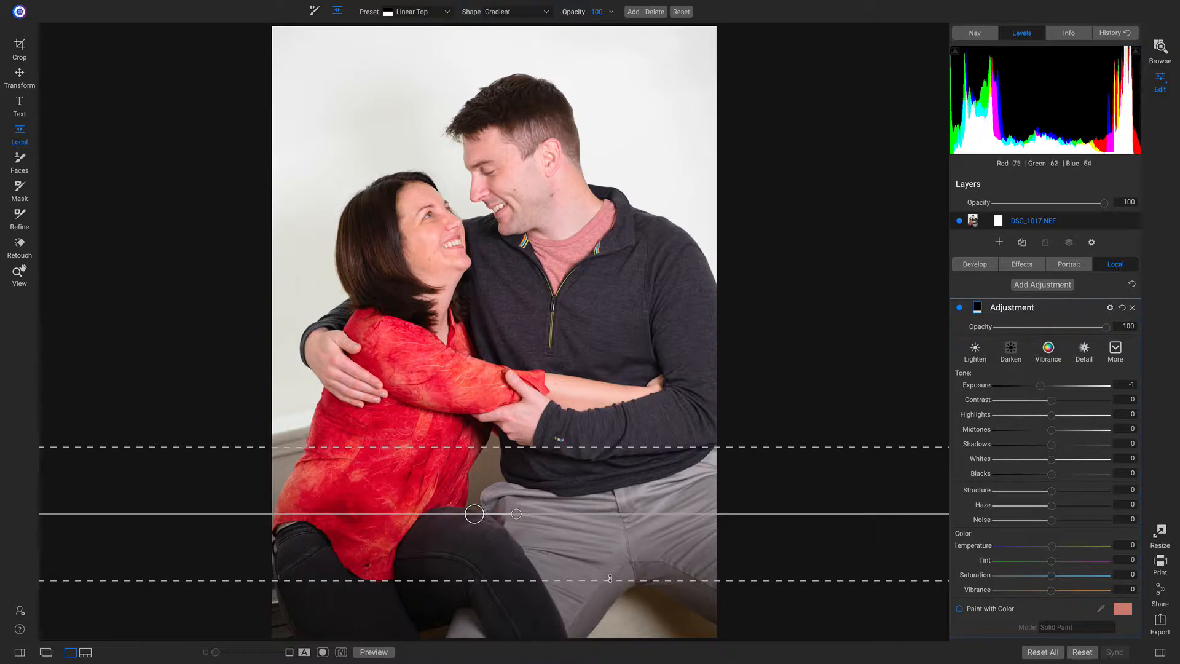
left_click_drag(474, 513, 500, 469)
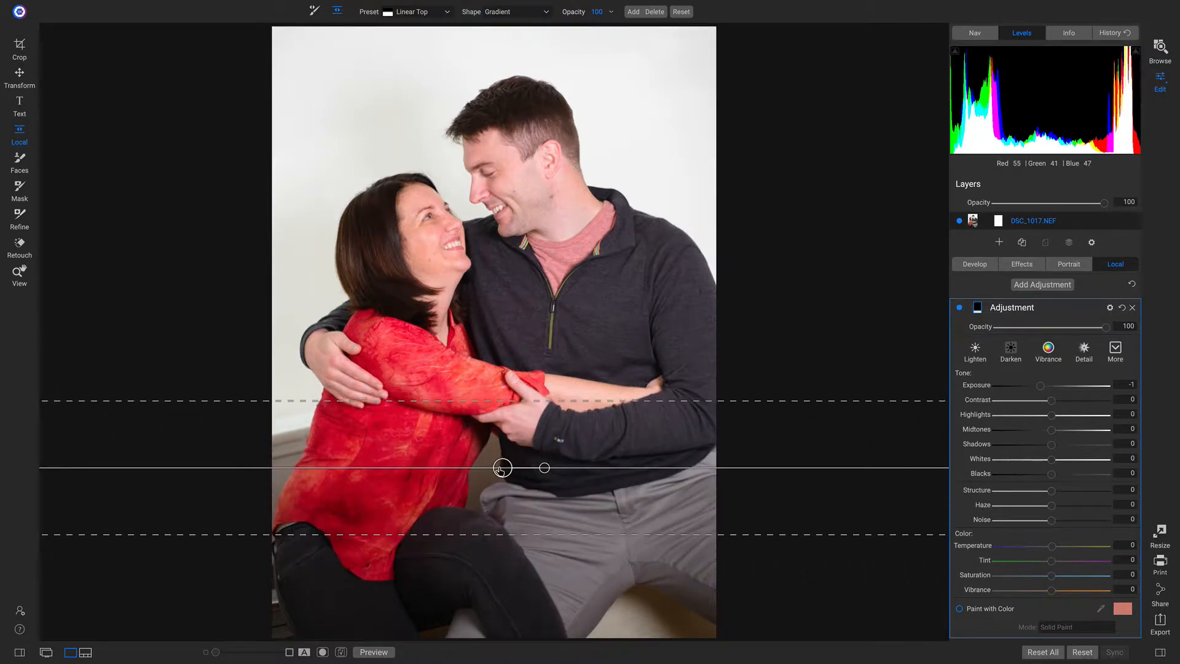
left_click_drag(499, 401, 504, 346)
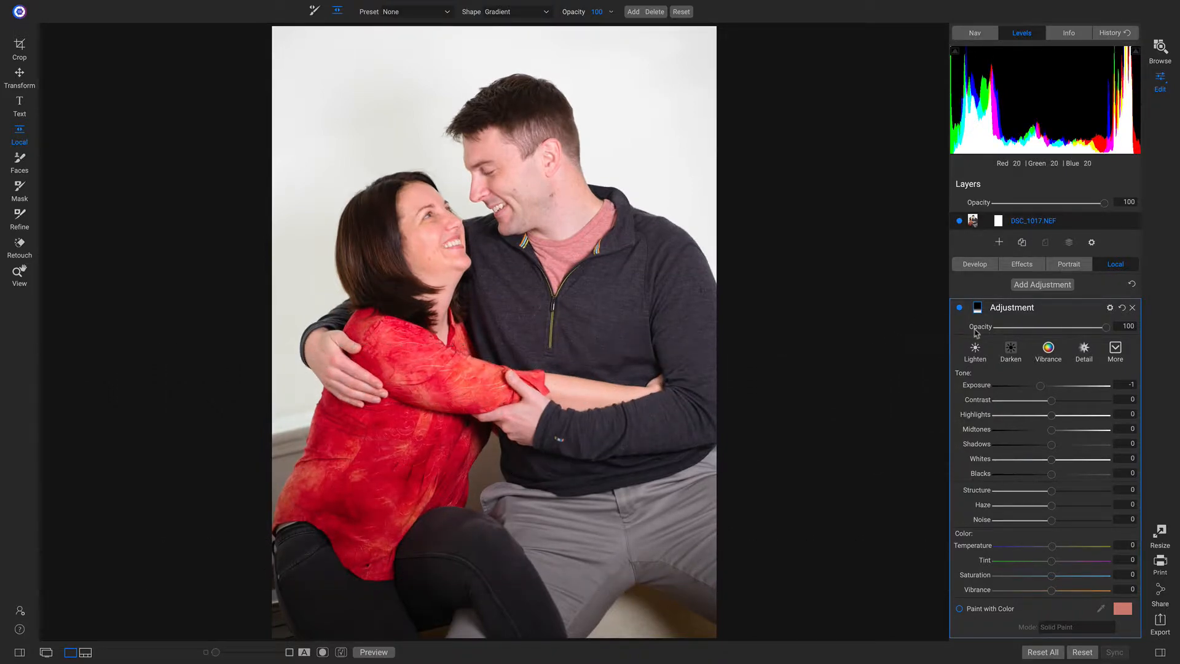
left_click(959, 308)
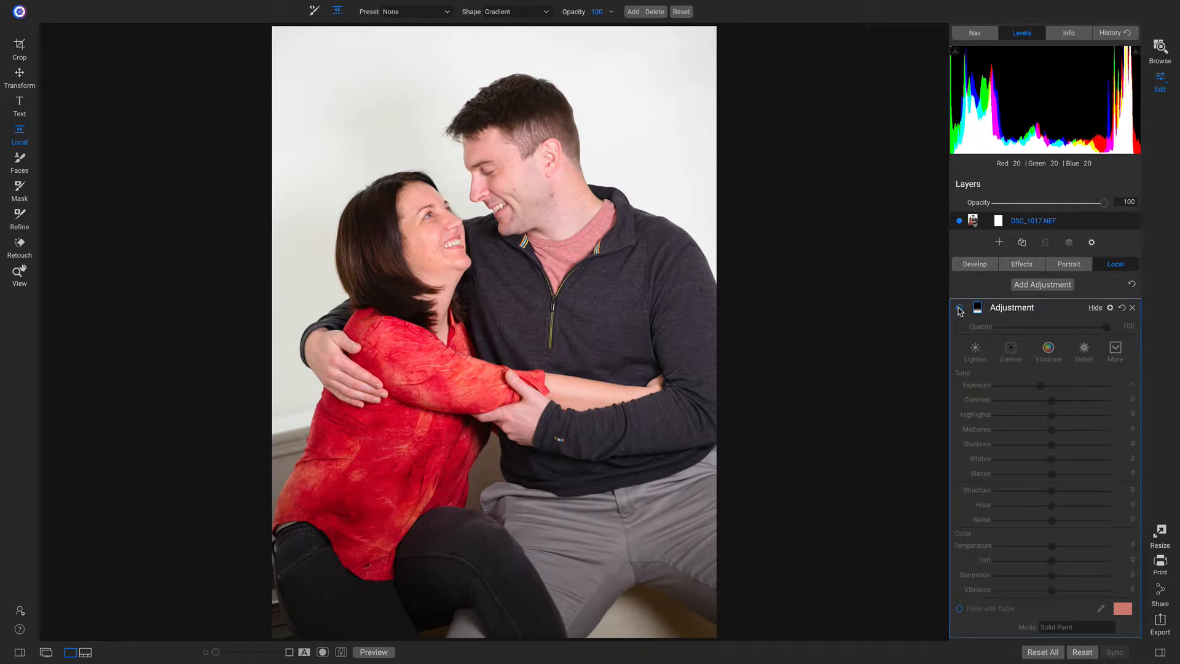
left_click(959, 309)
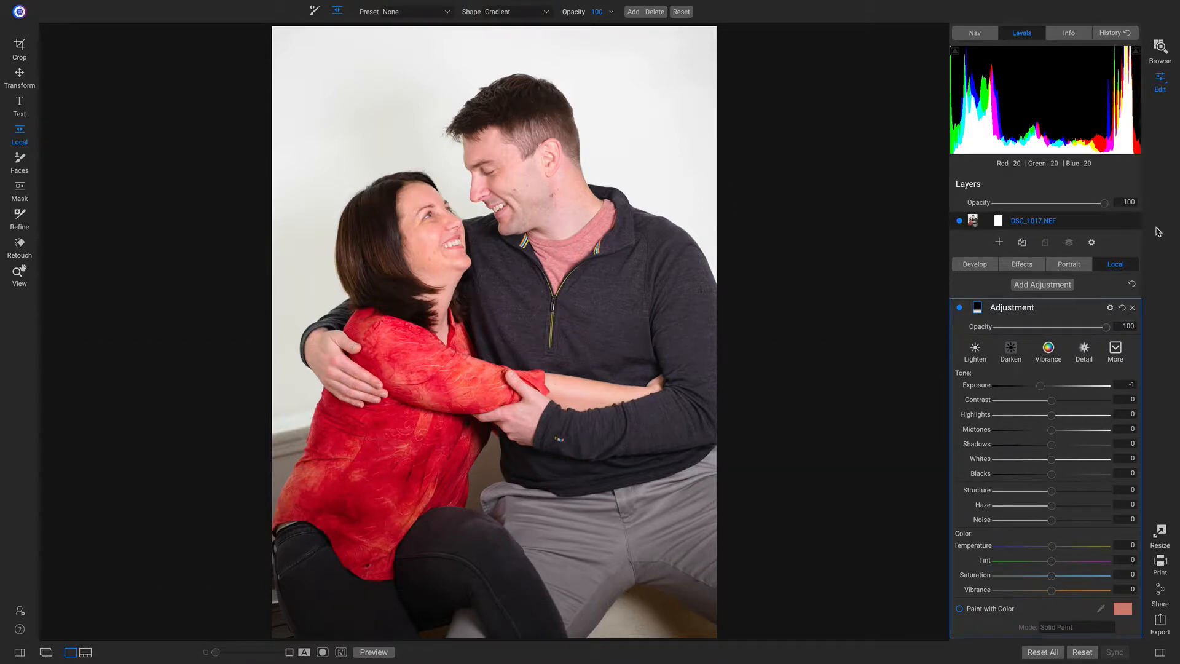
key("ctrl+p")
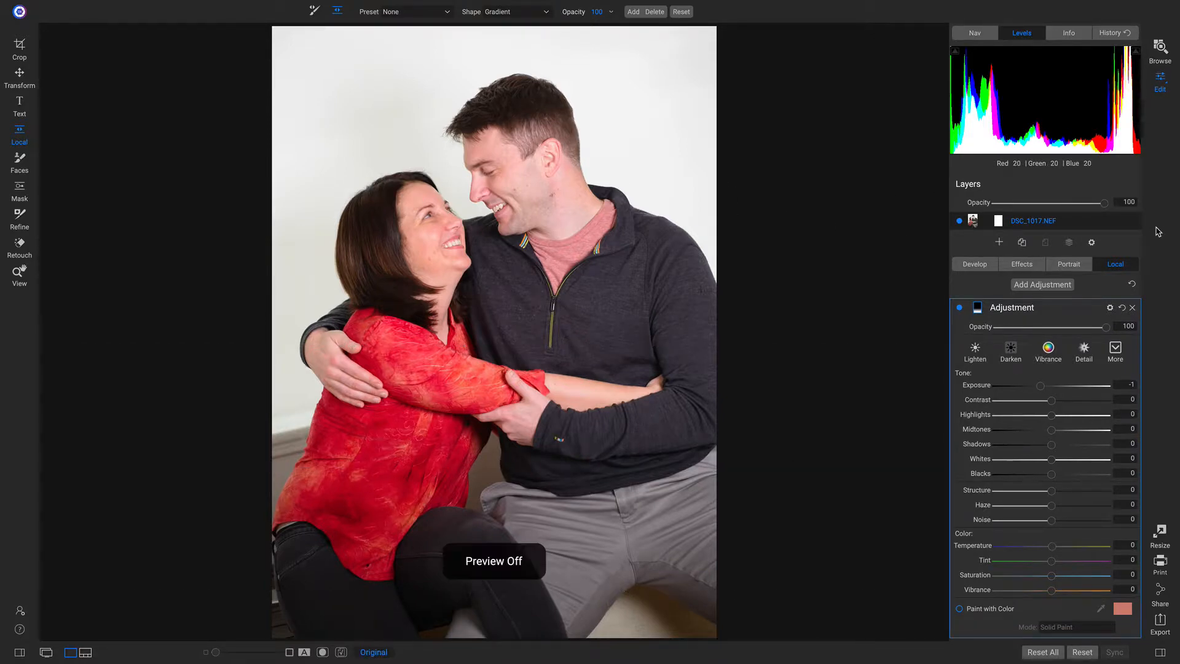
key("ctrl+p")
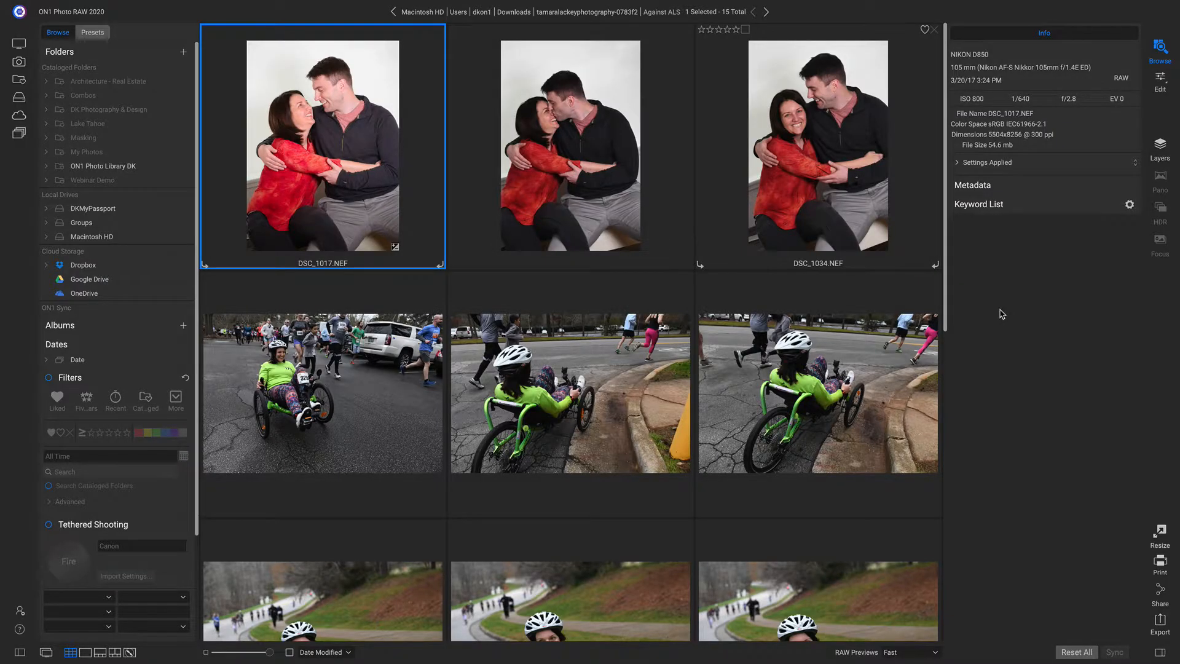
- Return to the photo browser, find DSC_2175.NEF of the smiling handcyclist and open it for editing
scroll(691, 226, "down", 6)
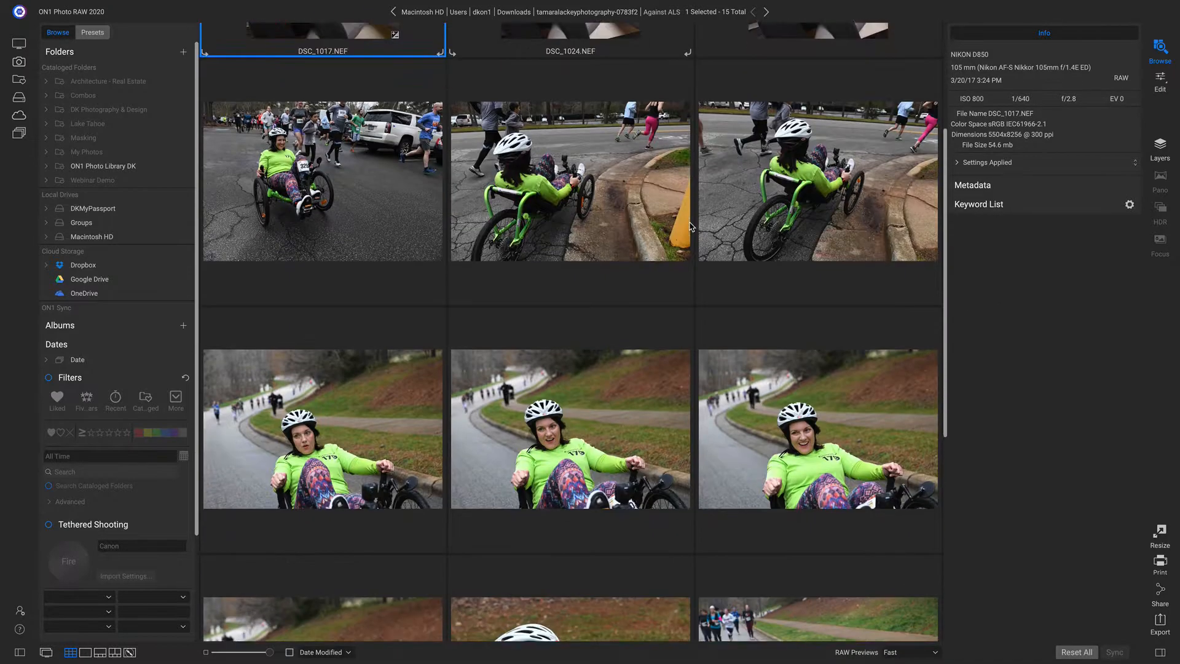
scroll(691, 226, "down", 4)
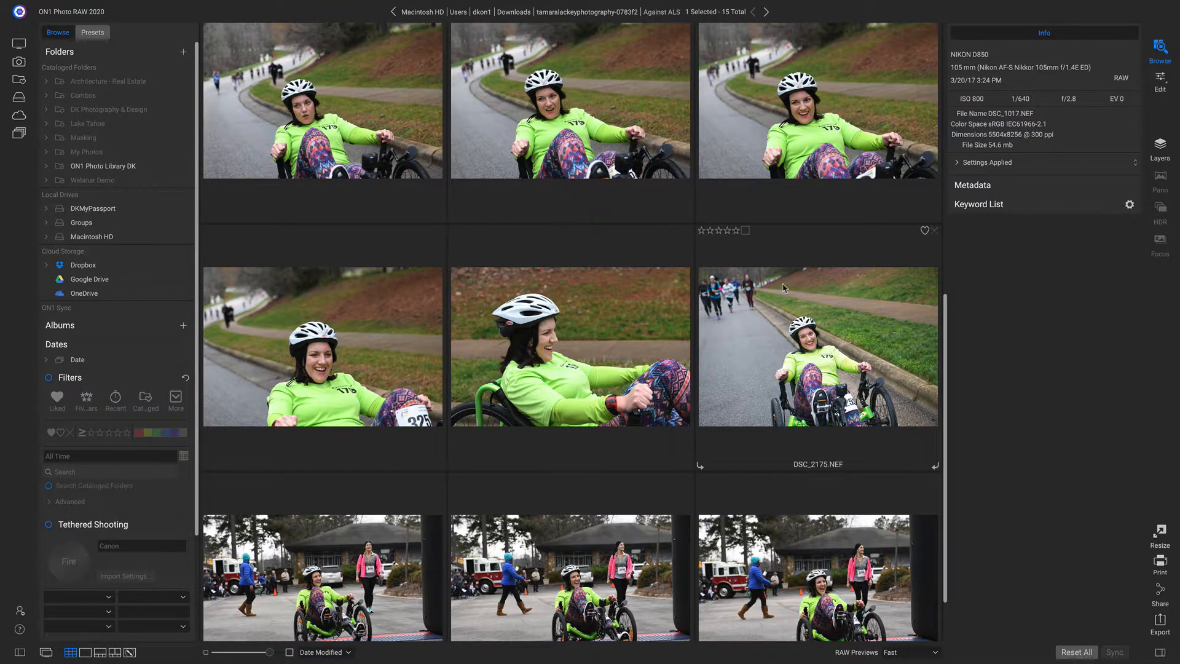
left_click(891, 296)
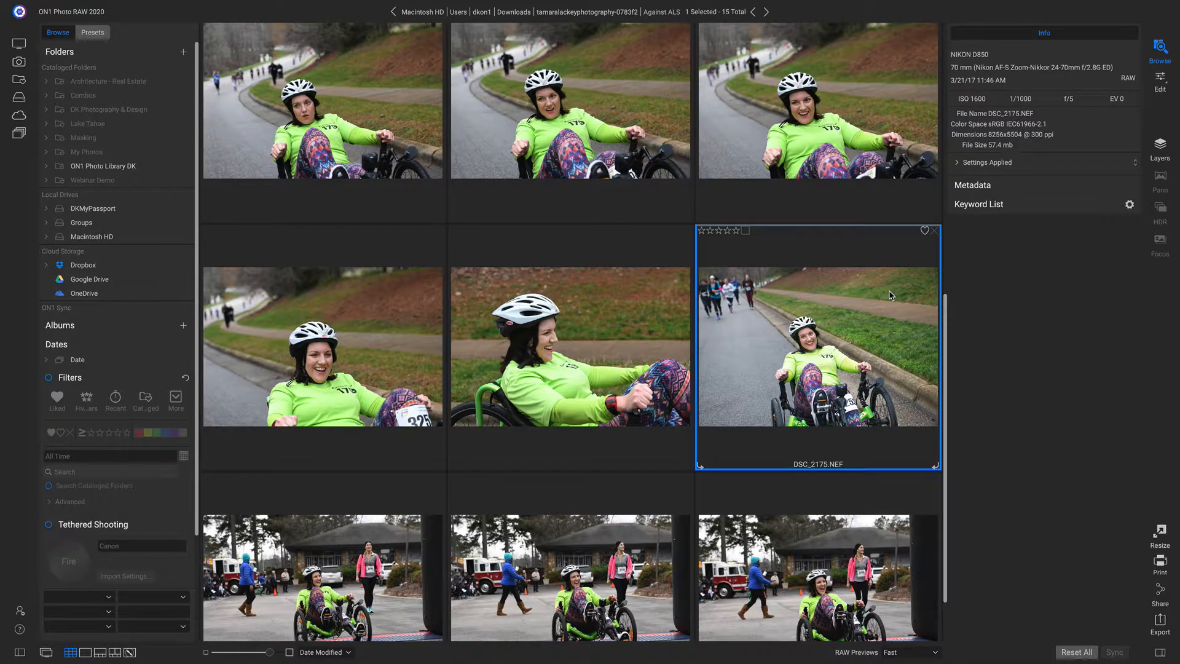
double_click(889, 296)
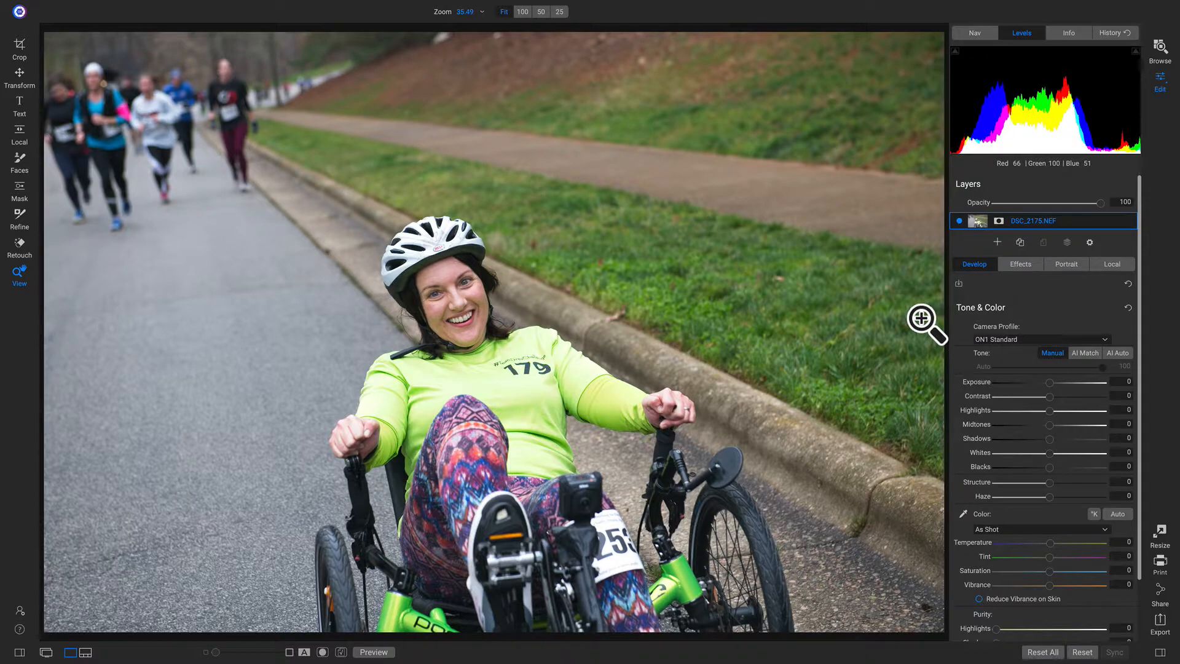
- Crop the handcyclist photo at the 2x3 (4x6) ratio, cutting into its upper and right edges and repositioning the image within the frame
key("c")
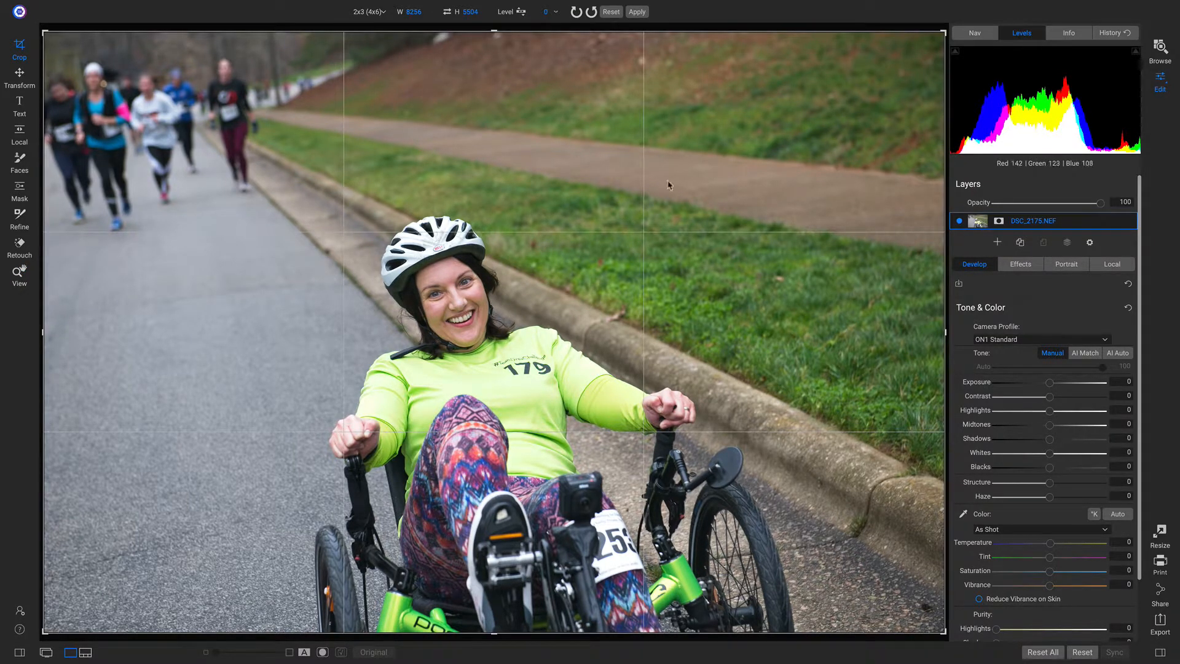
left_click(379, 12)
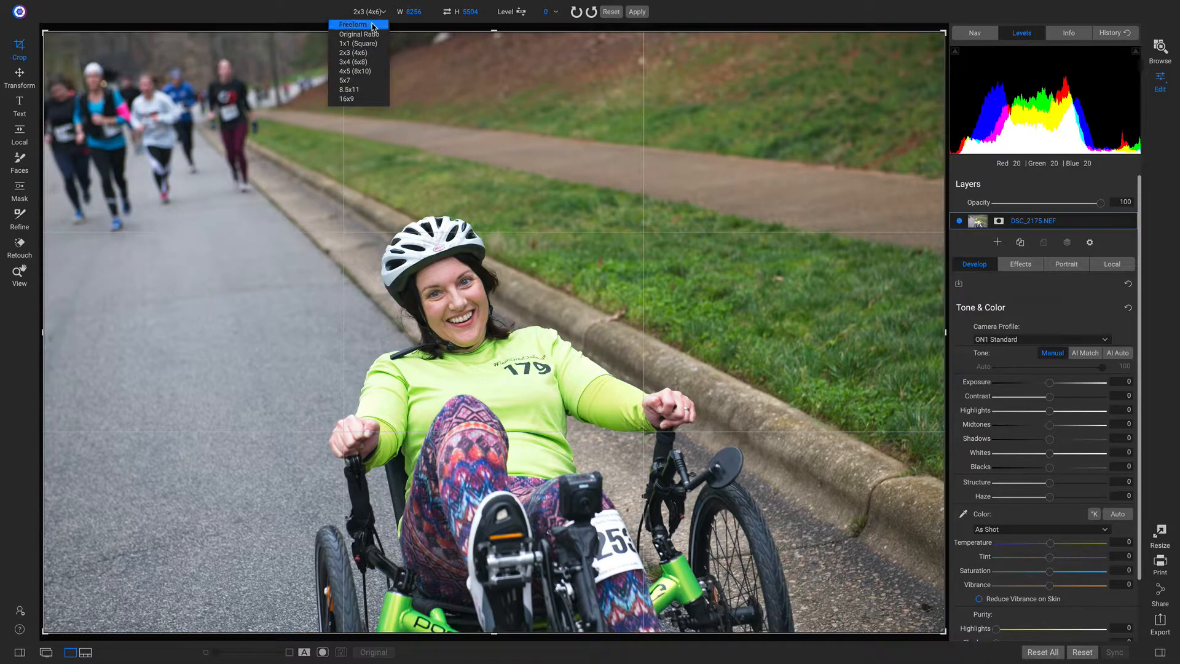
left_click(358, 53)
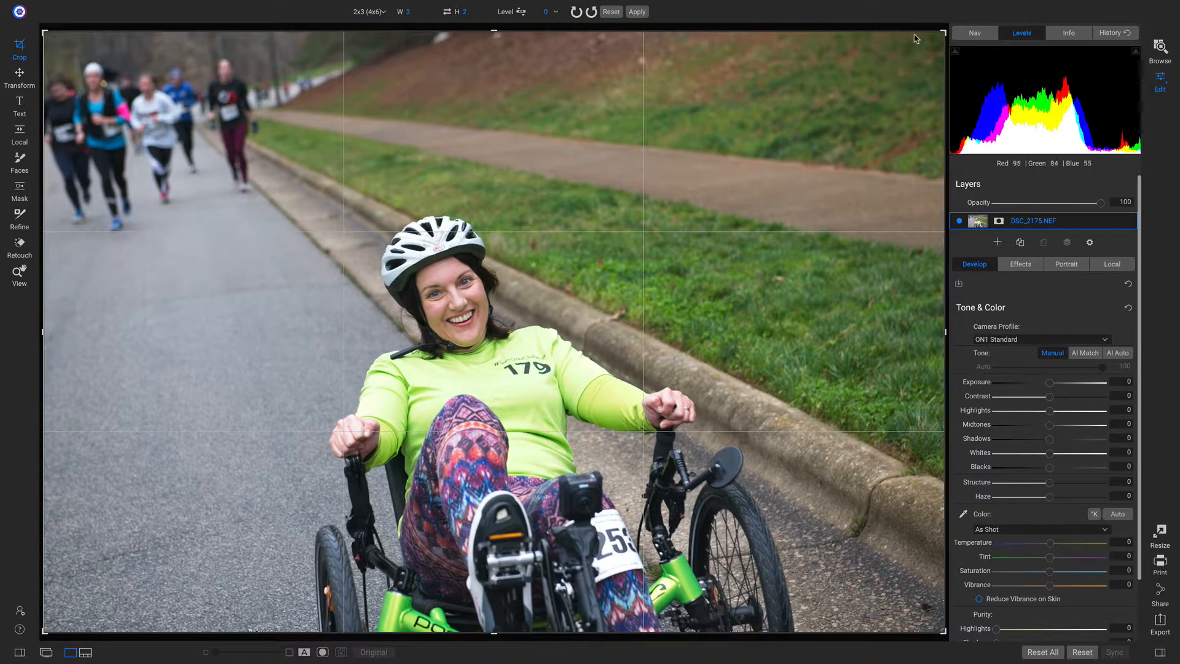
left_click_drag(946, 37, 871, 79)
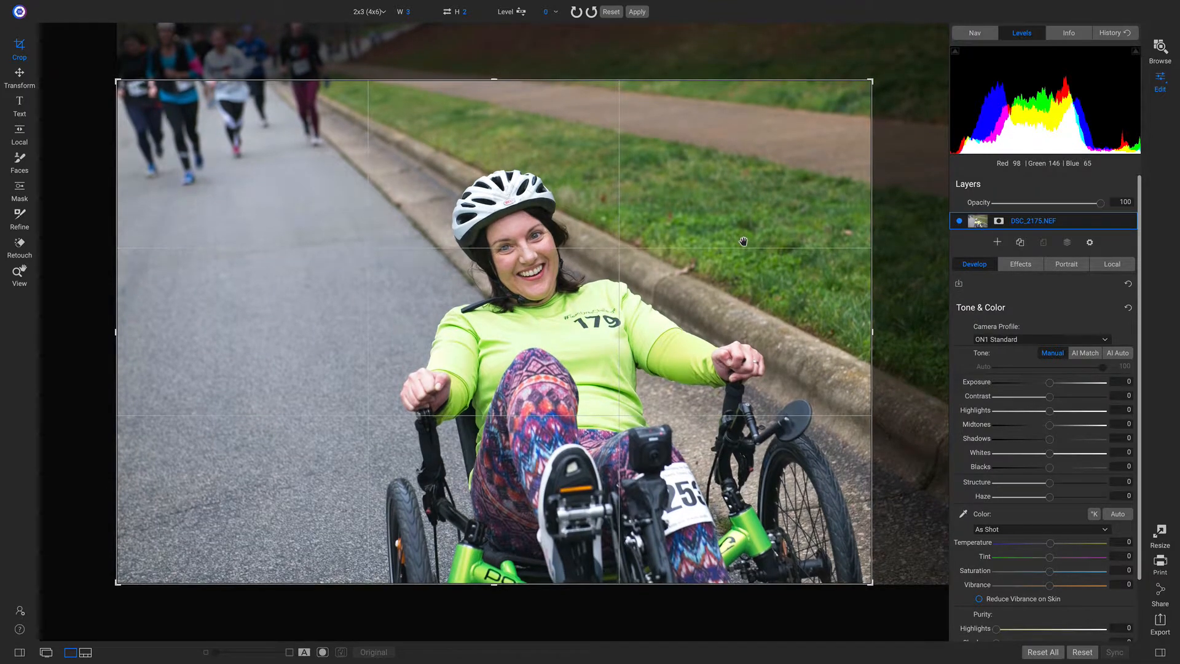
left_click_drag(740, 238, 749, 250)
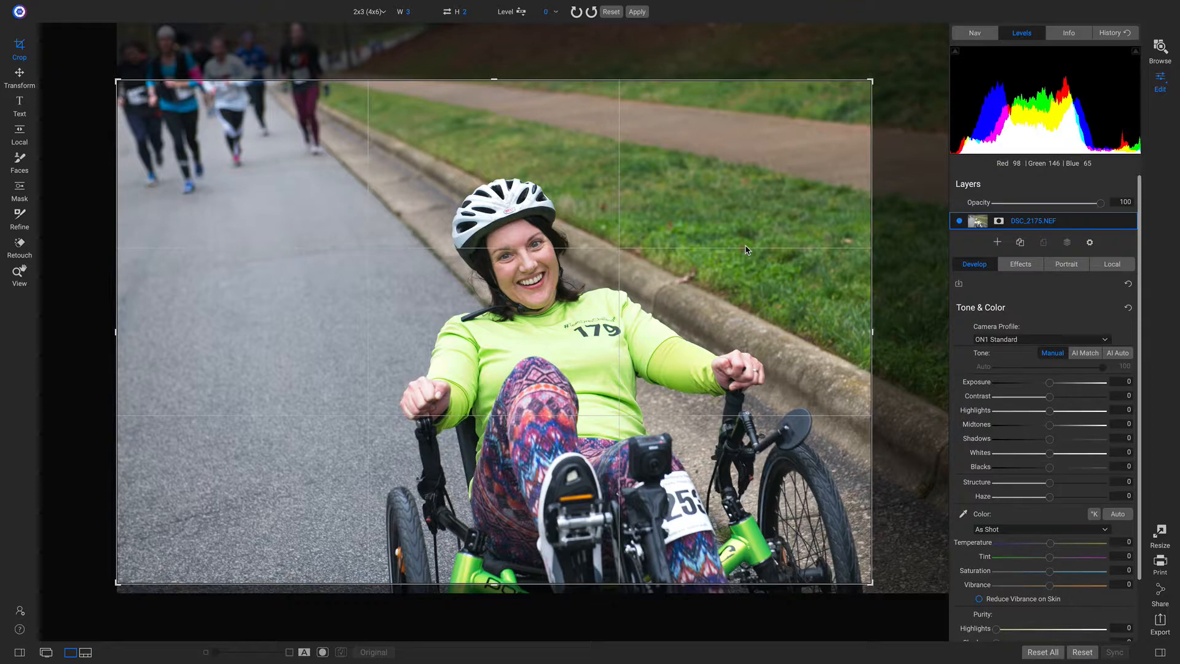
key("z")
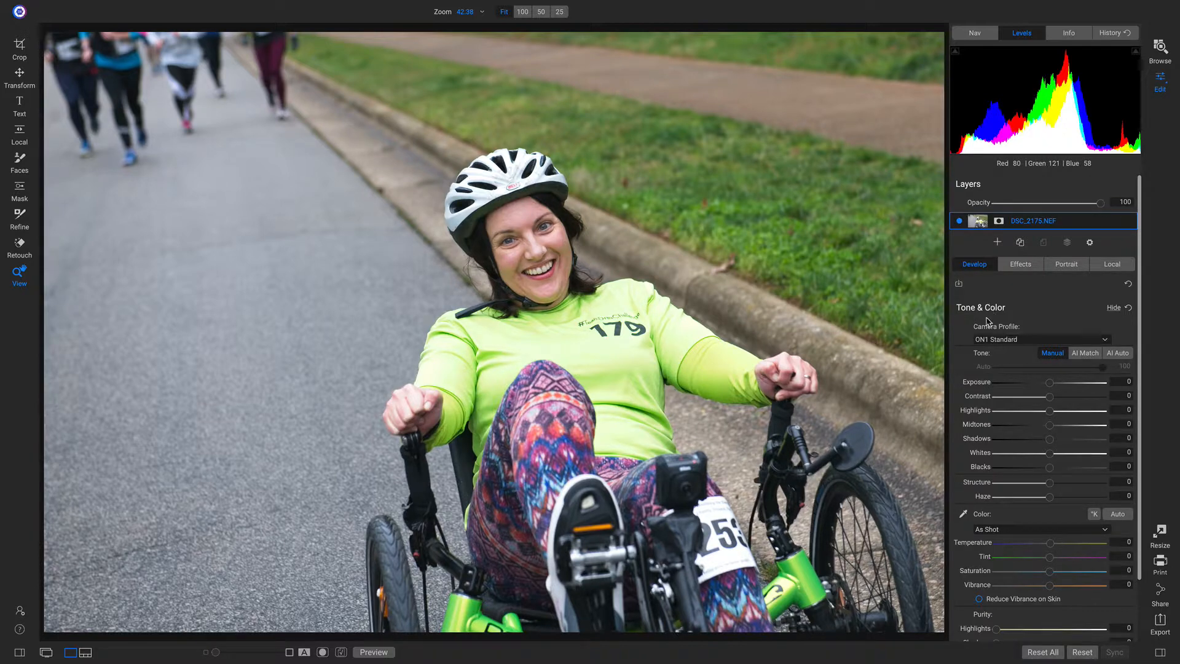
- Apply the AI Auto tone adjustment to the handcyclist photo
left_click(1117, 355)
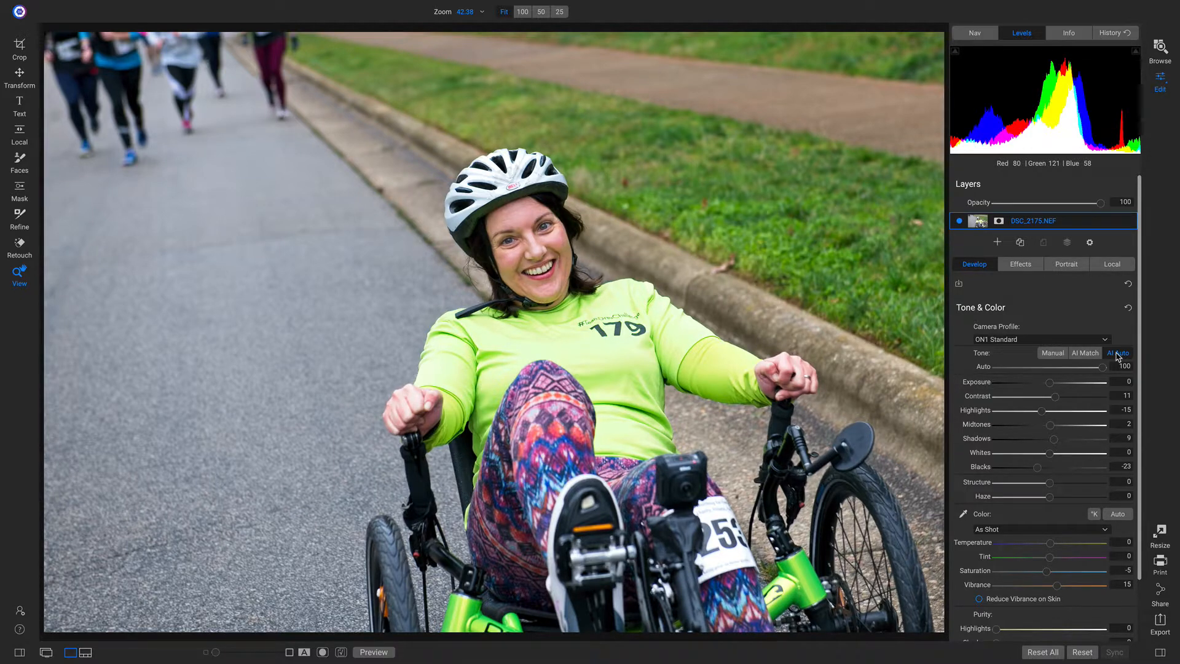
- Compare the handcyclist photo with and without the AI Auto tone adjustment
key("ctrl+p")
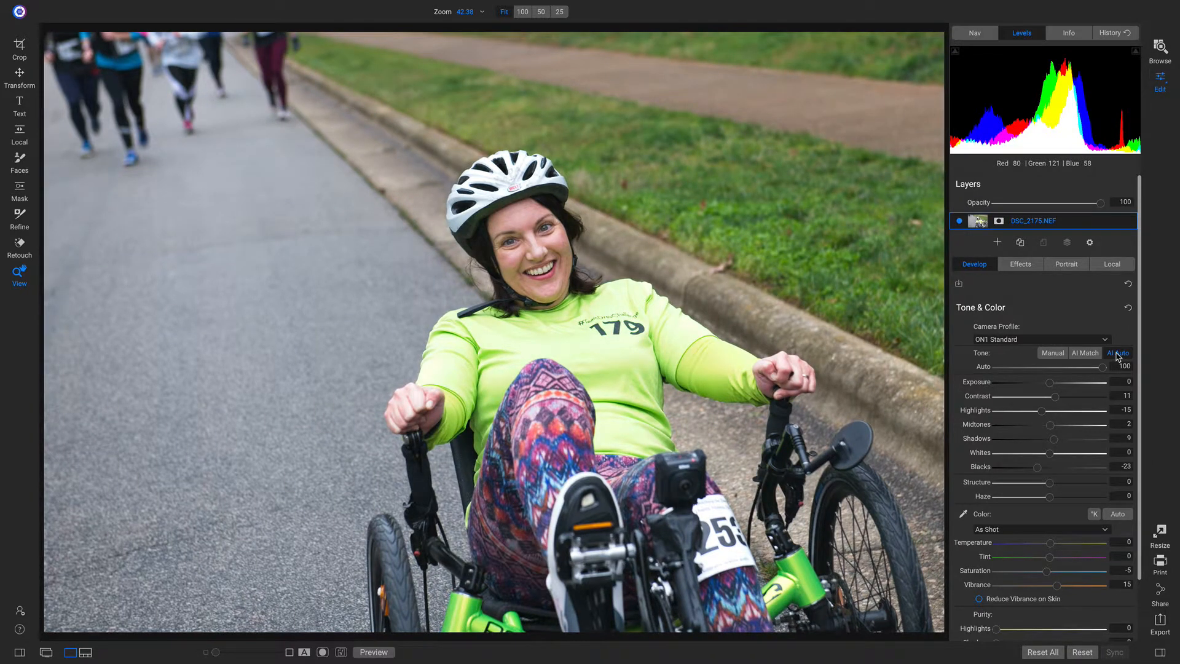
key("ctrl+p")
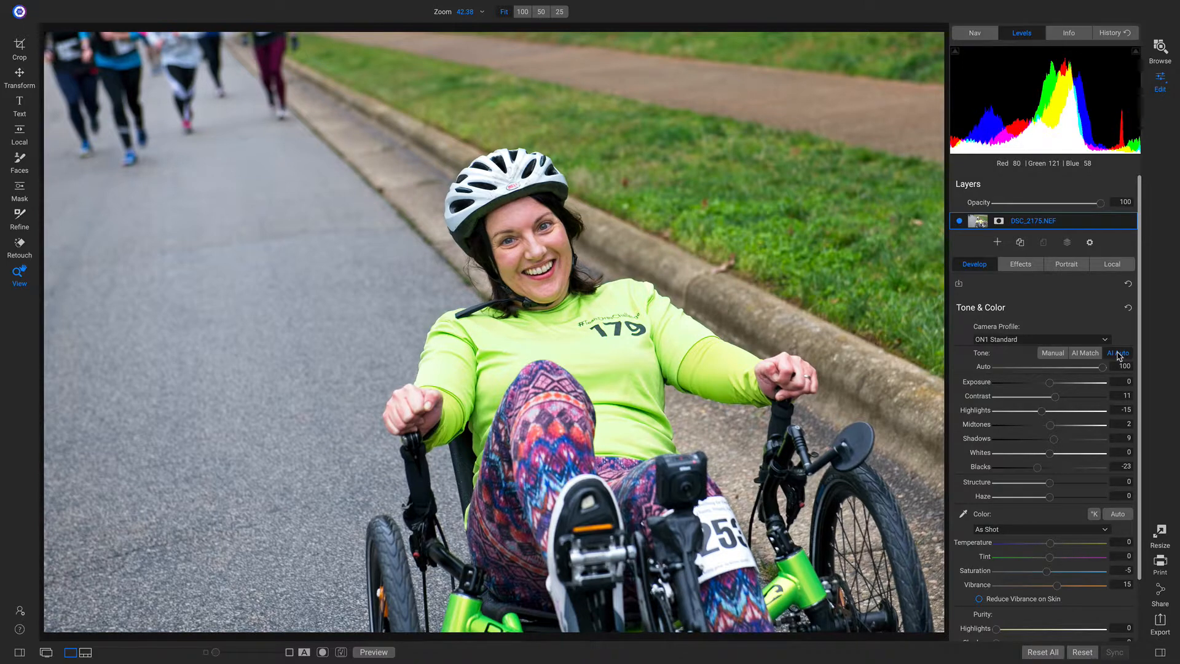
- Add a Sunshine filter to the handcyclist photo and compare the image with the filter off and on
left_click(1024, 269)
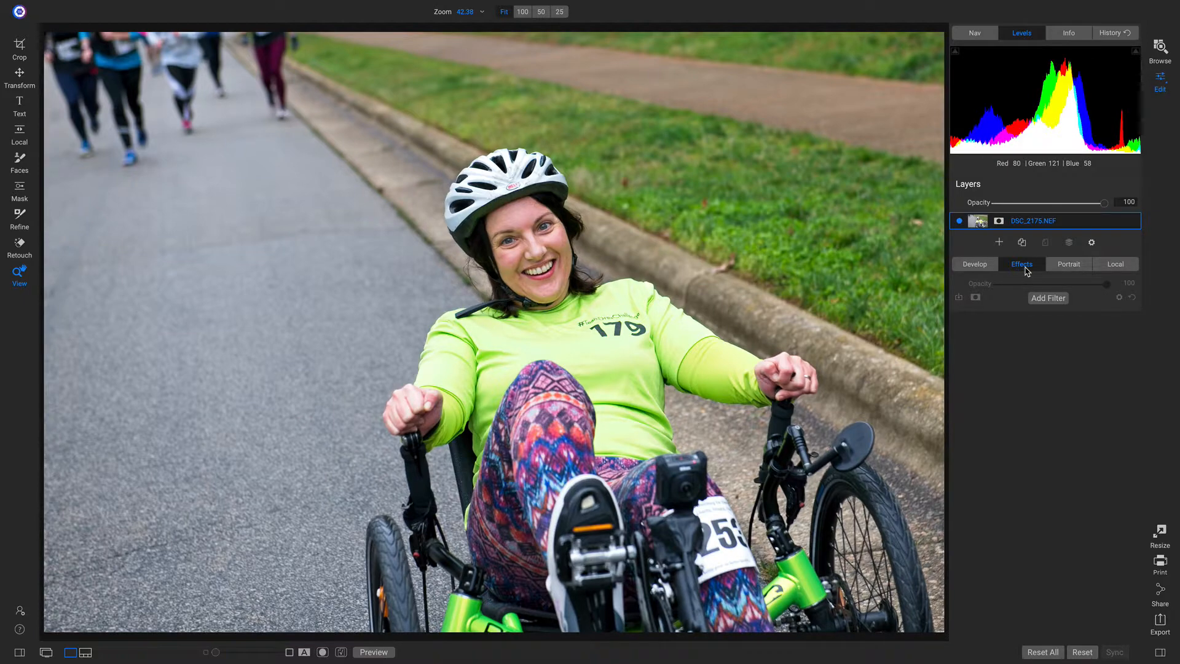
left_click(1044, 300)
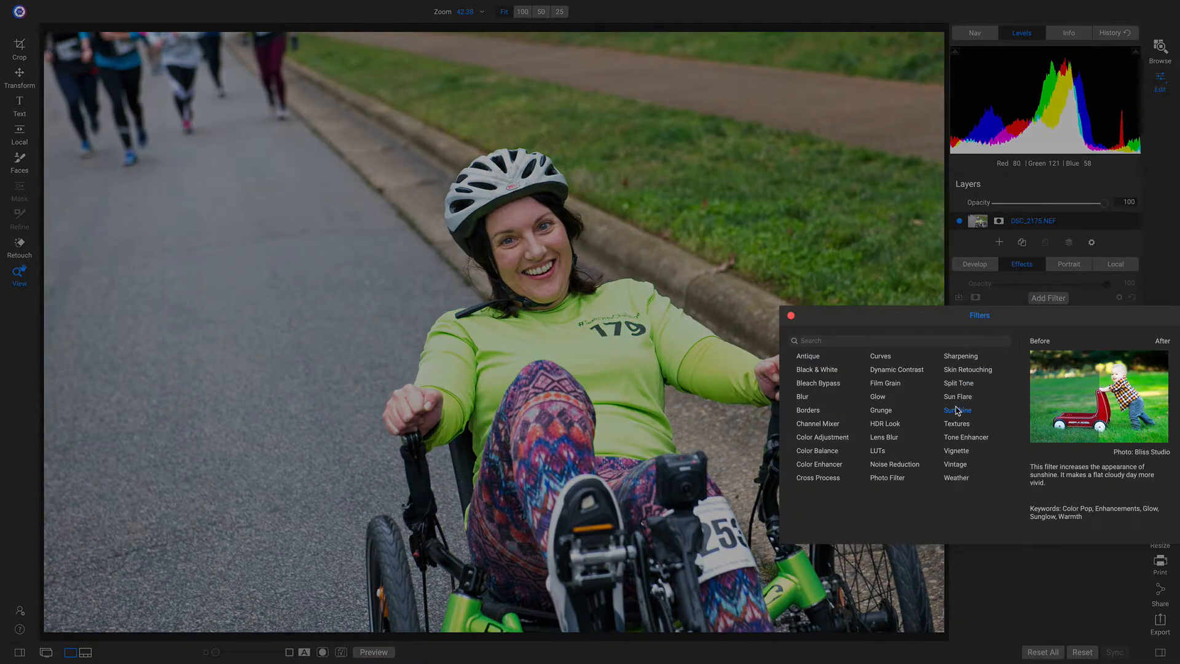
left_click(957, 411)
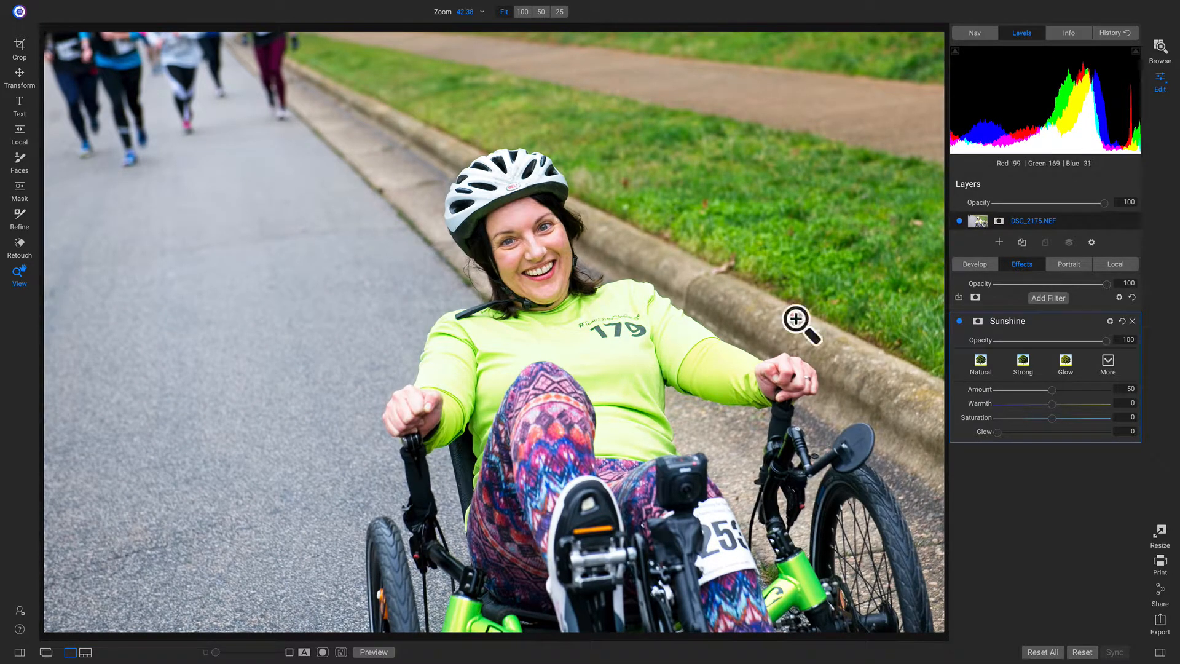
left_click(959, 321)
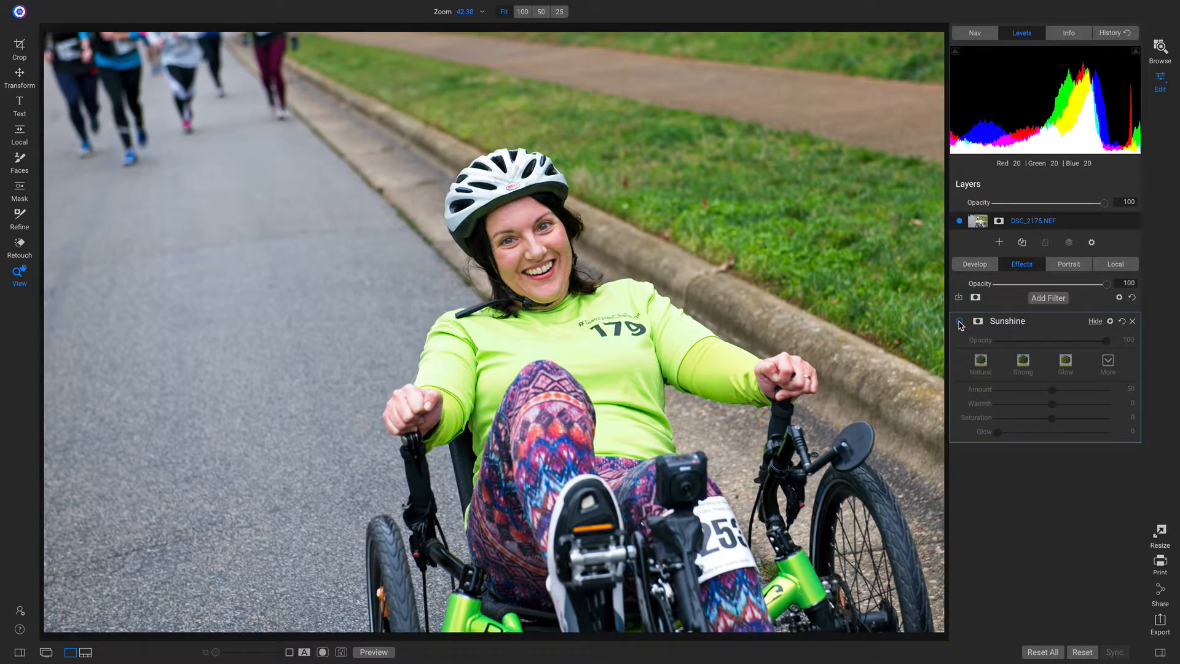
left_click(959, 322)
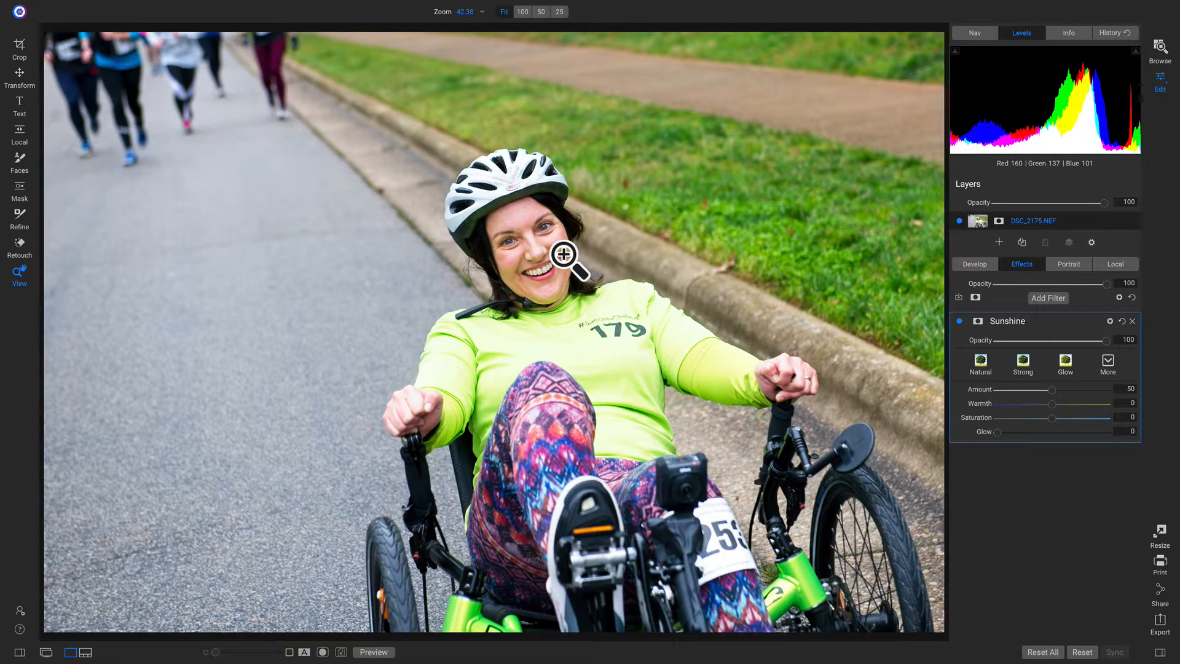
- Place an Edges-shaped Masking Bug for the Sunshine filter on the handcyclist's face
key("m")
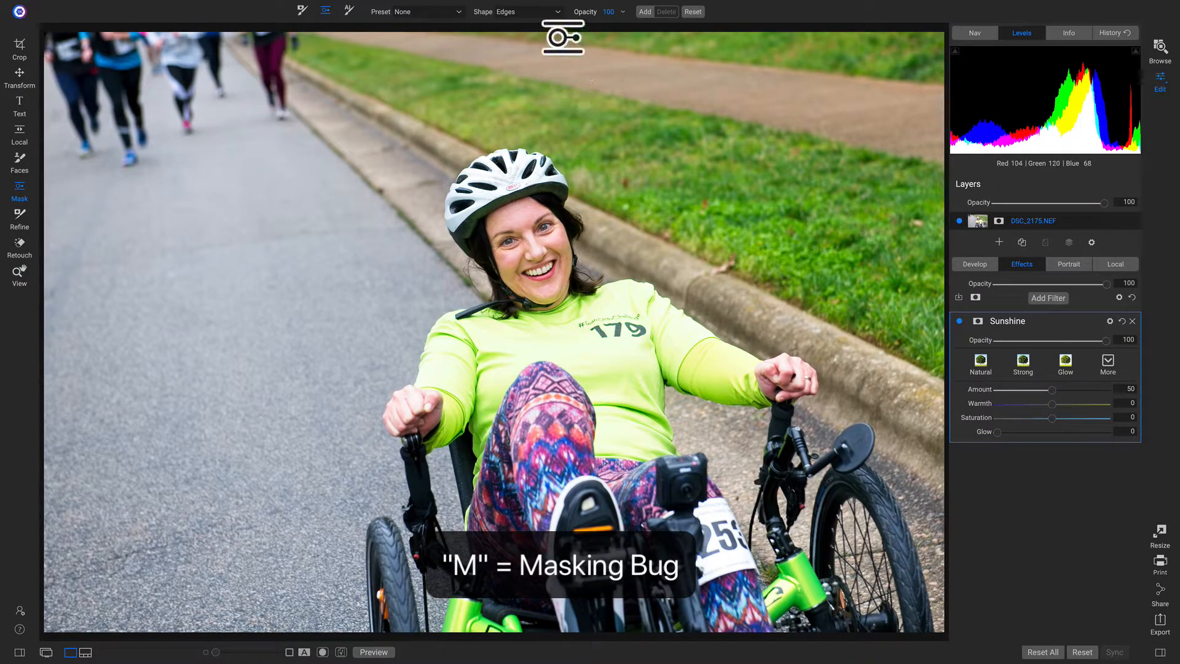
left_click(551, 13)
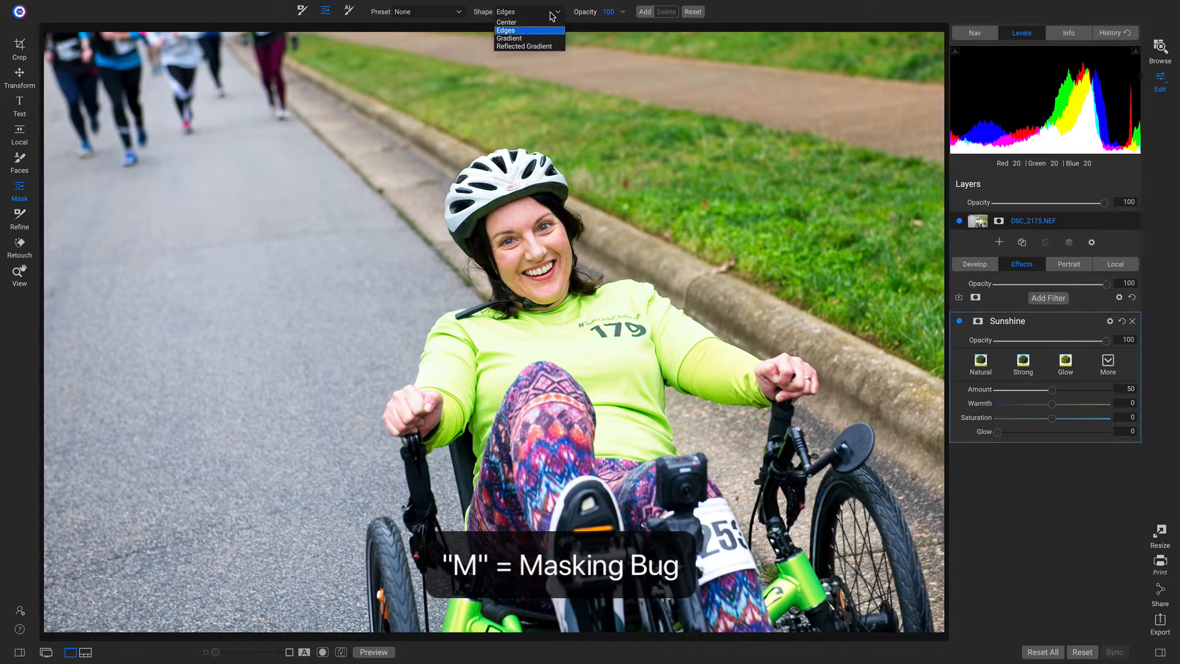
left_click(507, 23)
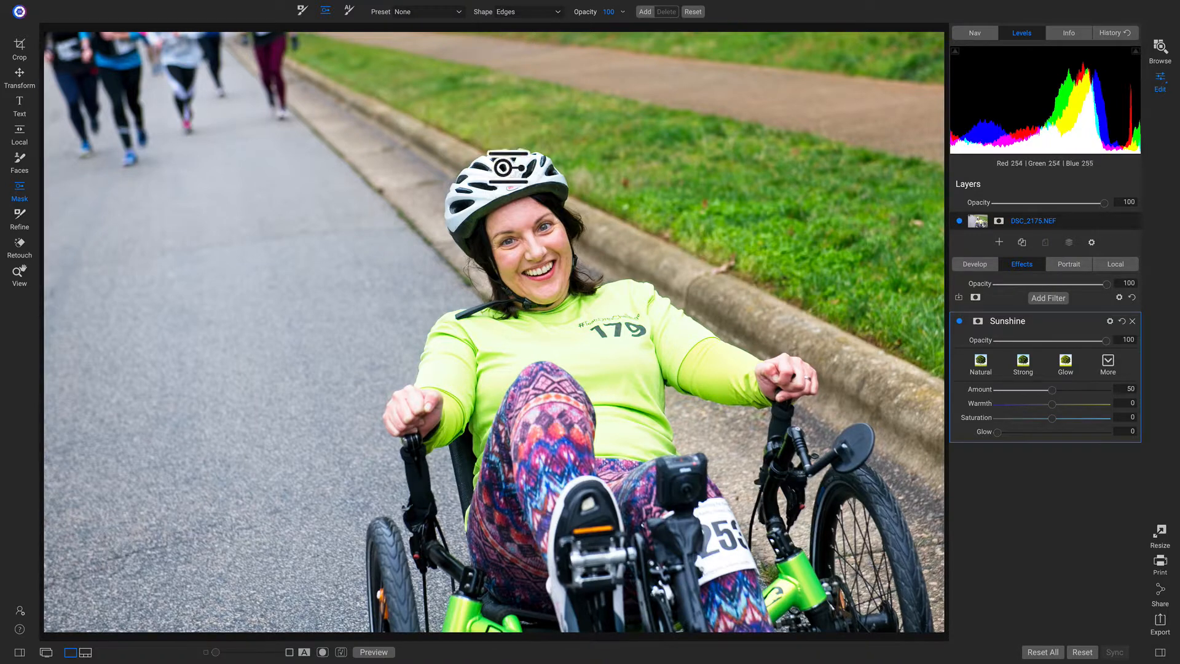
left_click(524, 251)
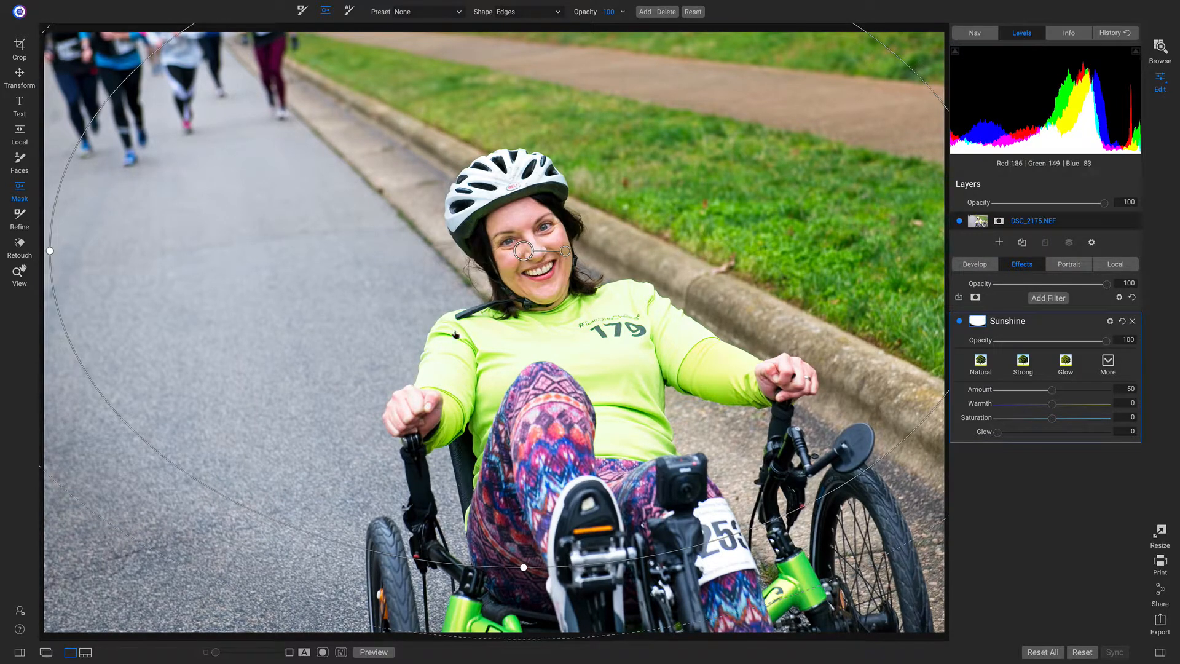
- Shrink and tilt the Sunshine mask to fit the face, widen its feather, and compare the photo with the filter off and on
left_click_drag(240, 505, 518, 303)
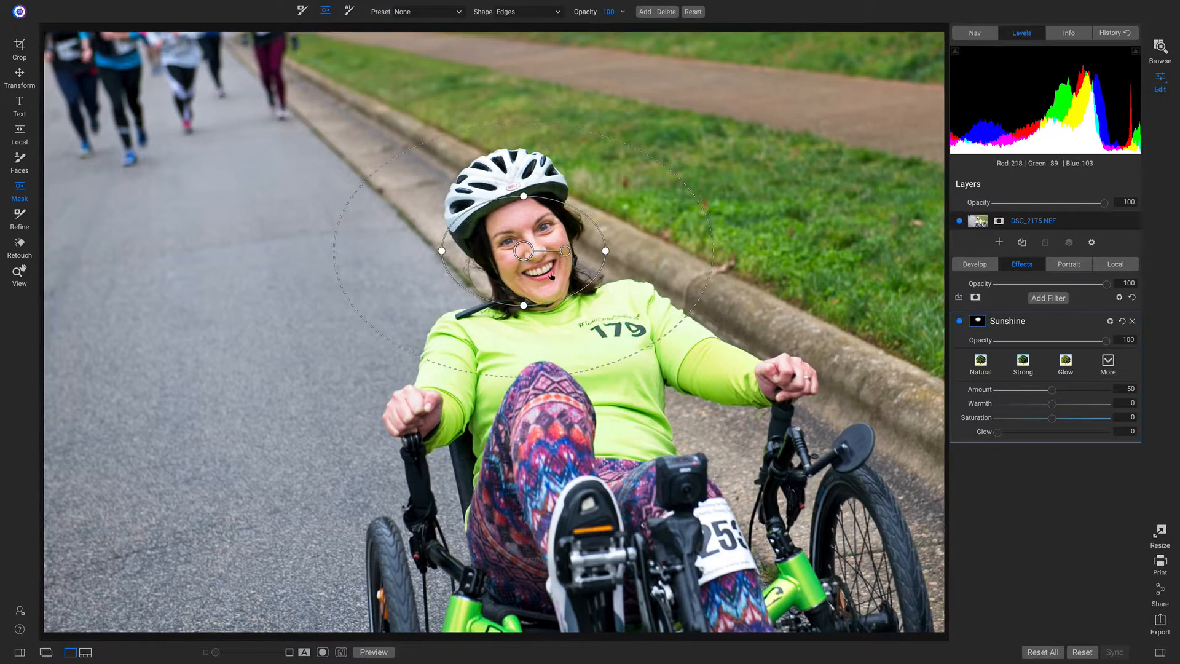
left_click_drag(566, 261, 534, 249)
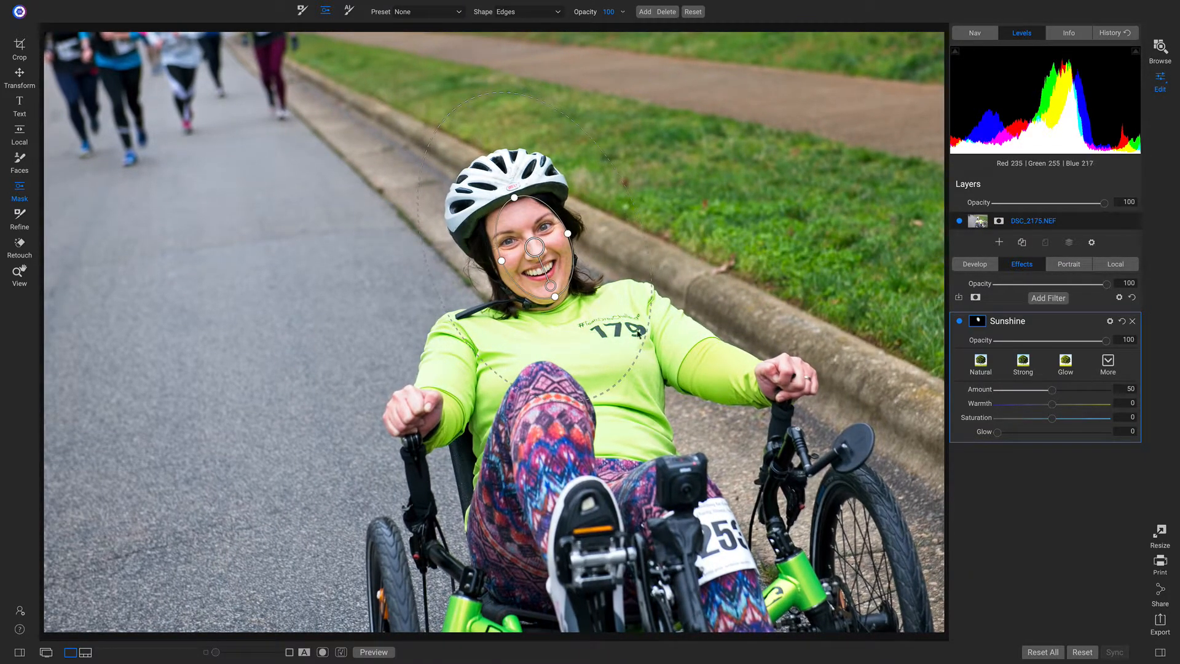
left_click_drag(645, 339, 739, 410)
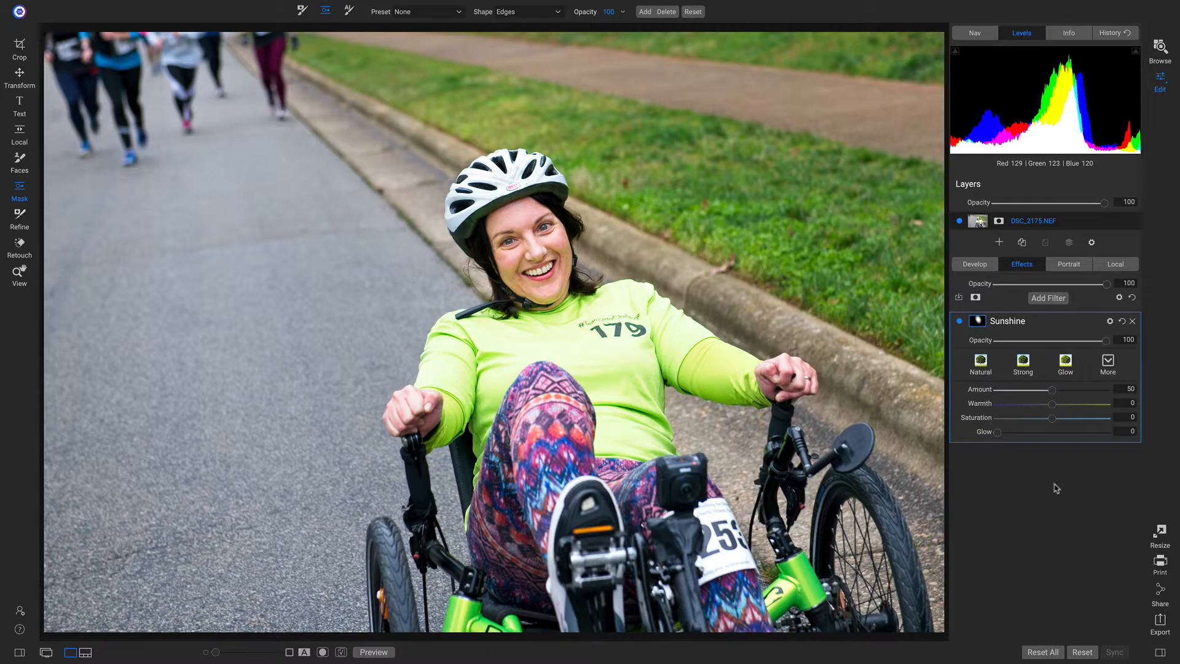
left_click(959, 321)
left_click(960, 324)
- Add a Vignette filter with the Big Softy preset and center it on the handcyclist's chest
left_click(1055, 299)
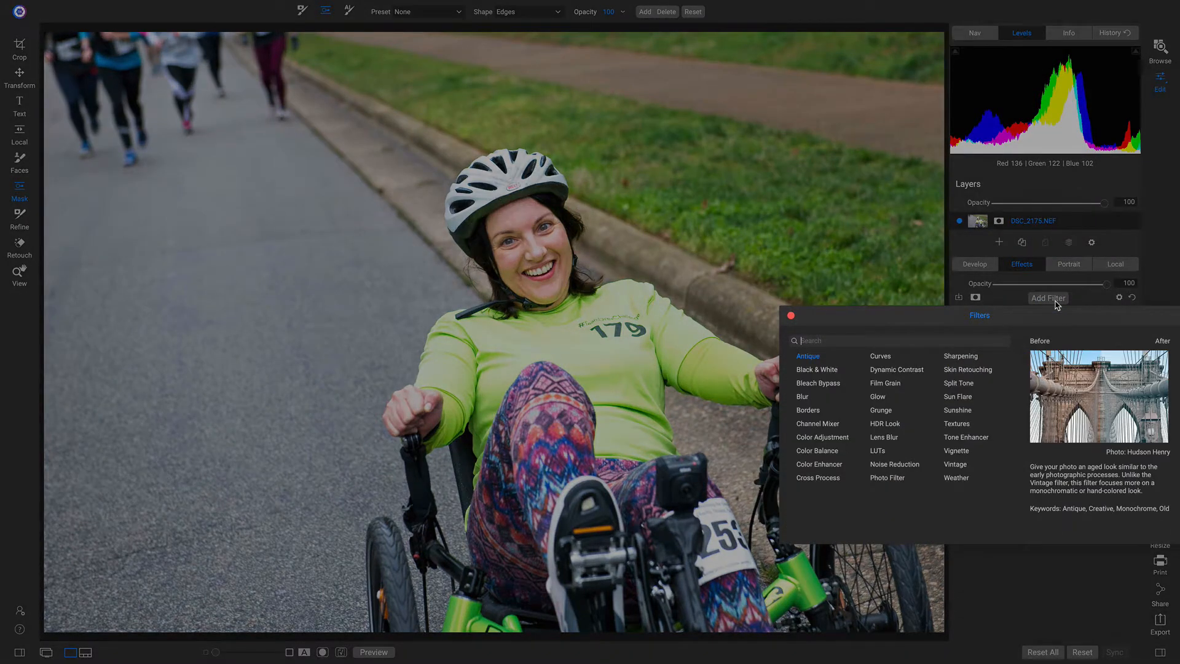
left_click(954, 453)
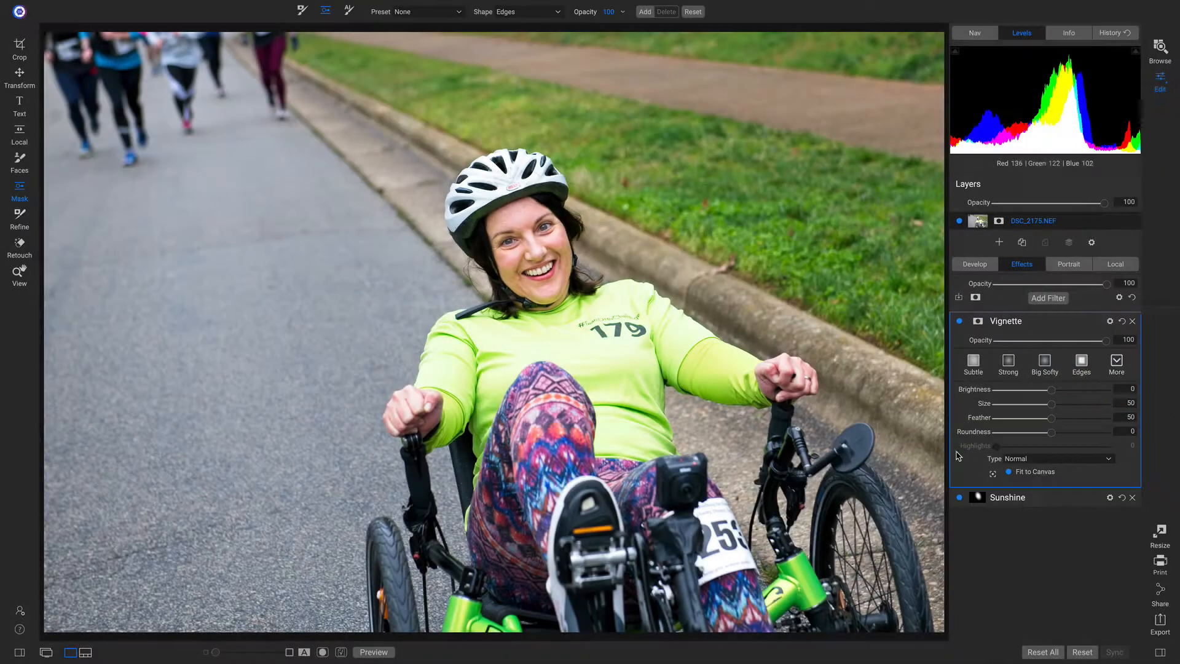
left_click(1046, 364)
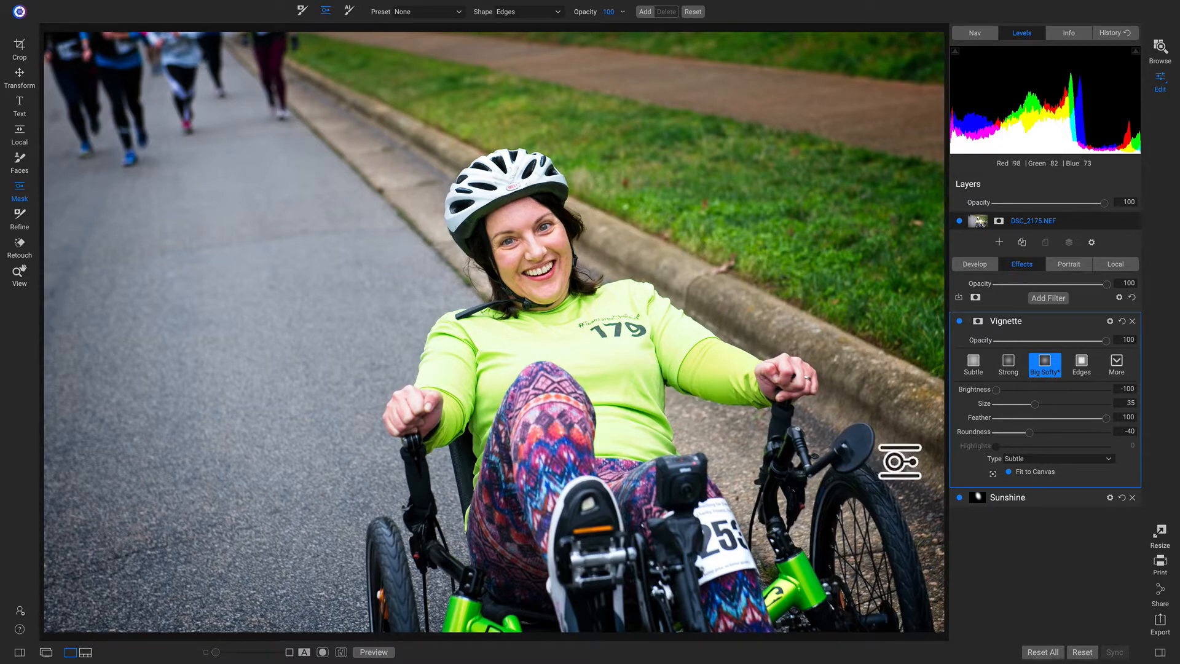
left_click(992, 474)
left_click(568, 339)
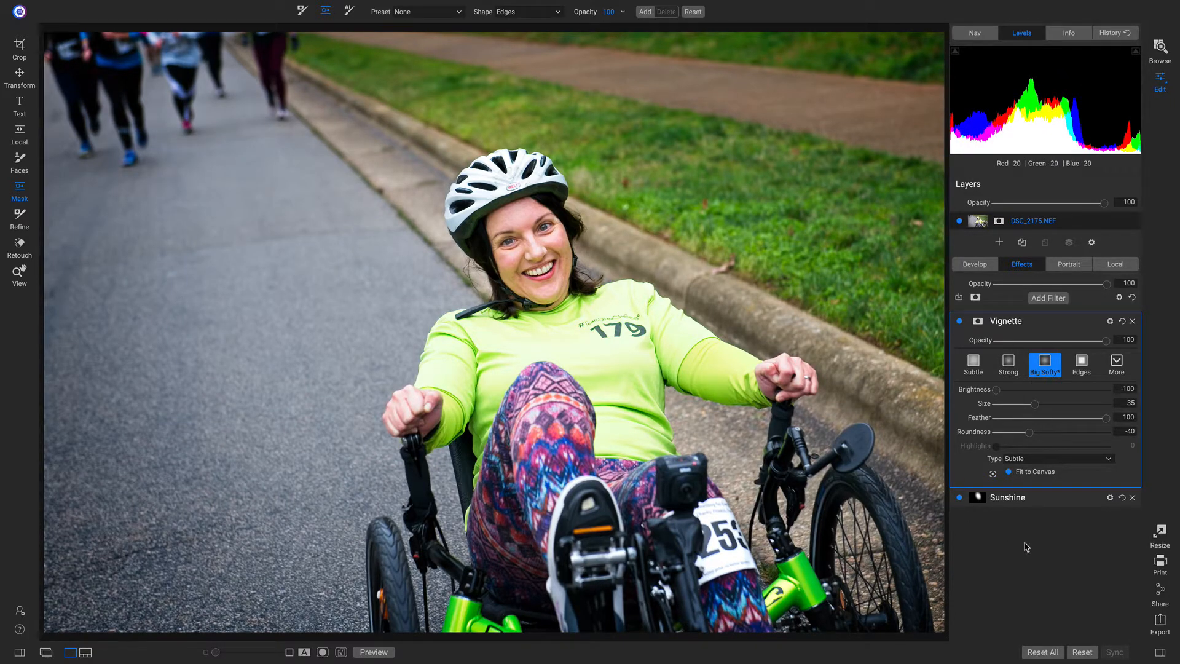
- Compare the photo with the vignette off and on, and set the vignette's brightness to -53
left_click(959, 321)
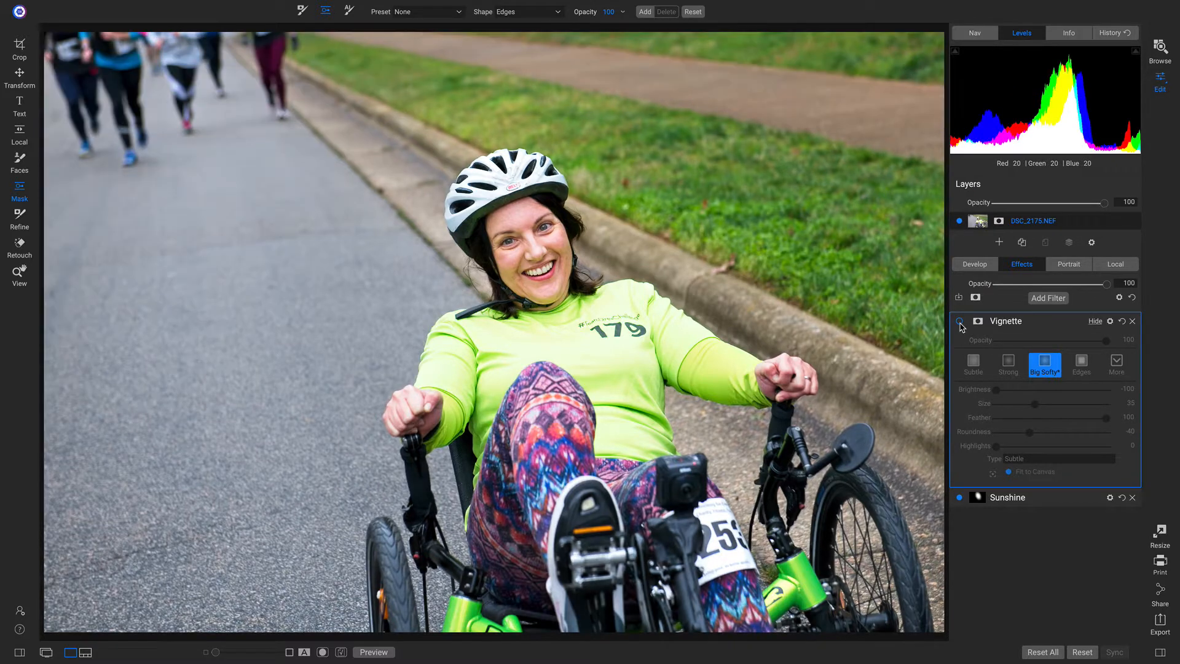
left_click(959, 321)
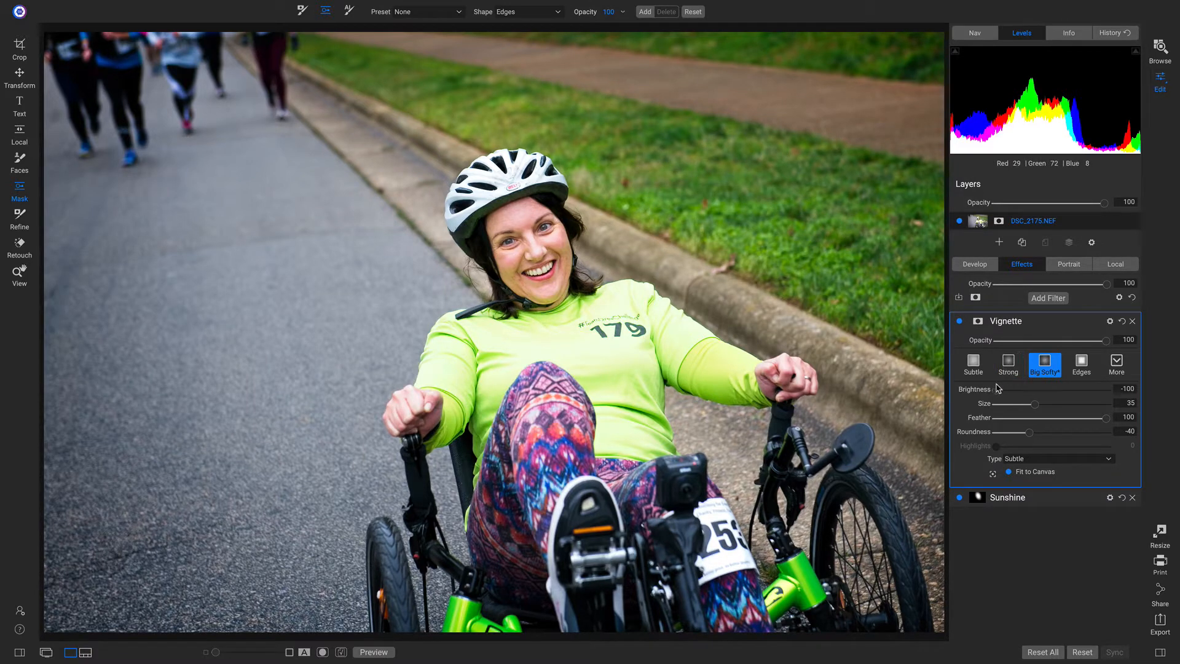
left_click_drag(997, 393, 1023, 395)
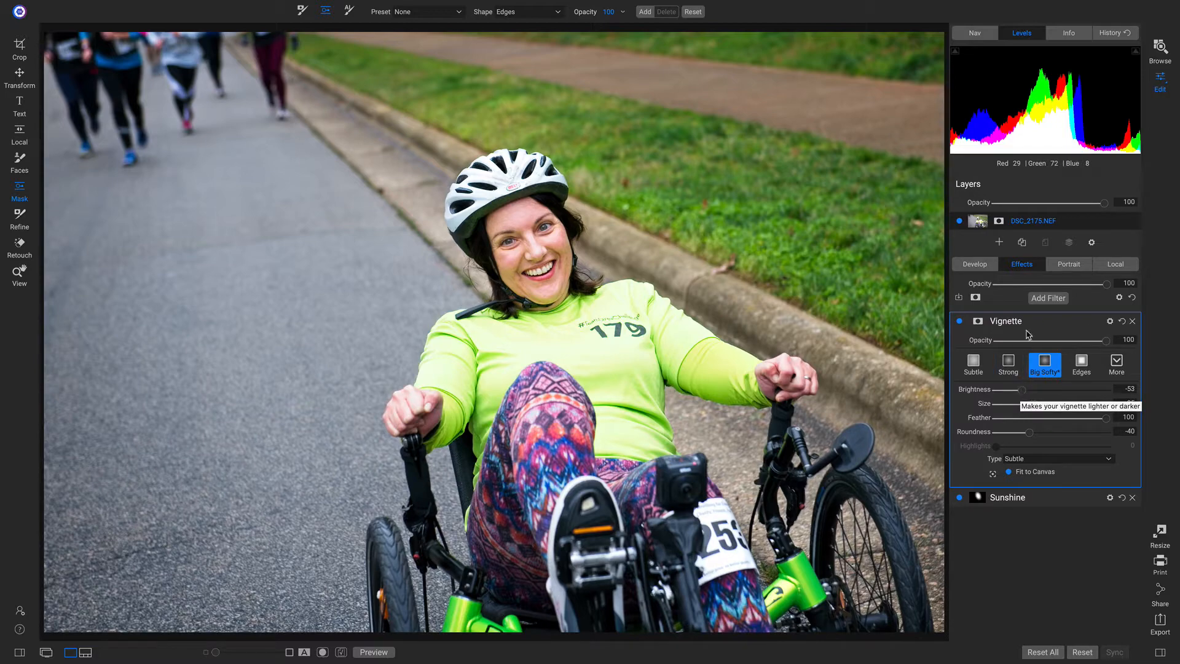
- Convert the photo with a Black & White filter using the Green preset, and compare it with the color version
left_click(1048, 298)
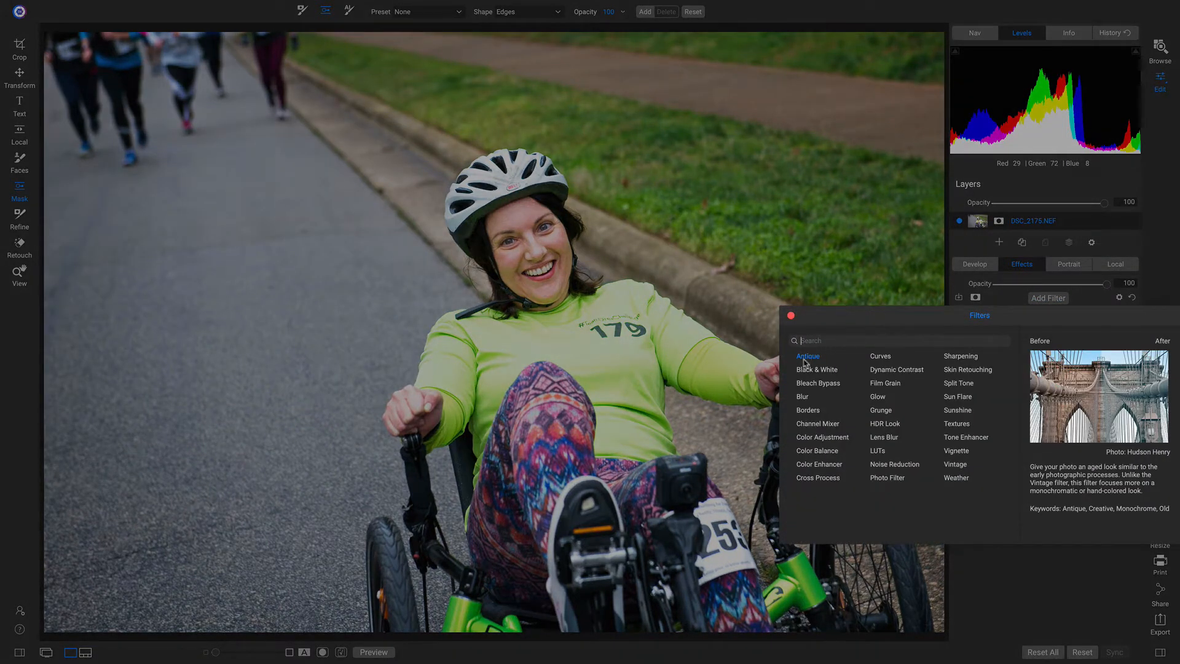
left_click(826, 370)
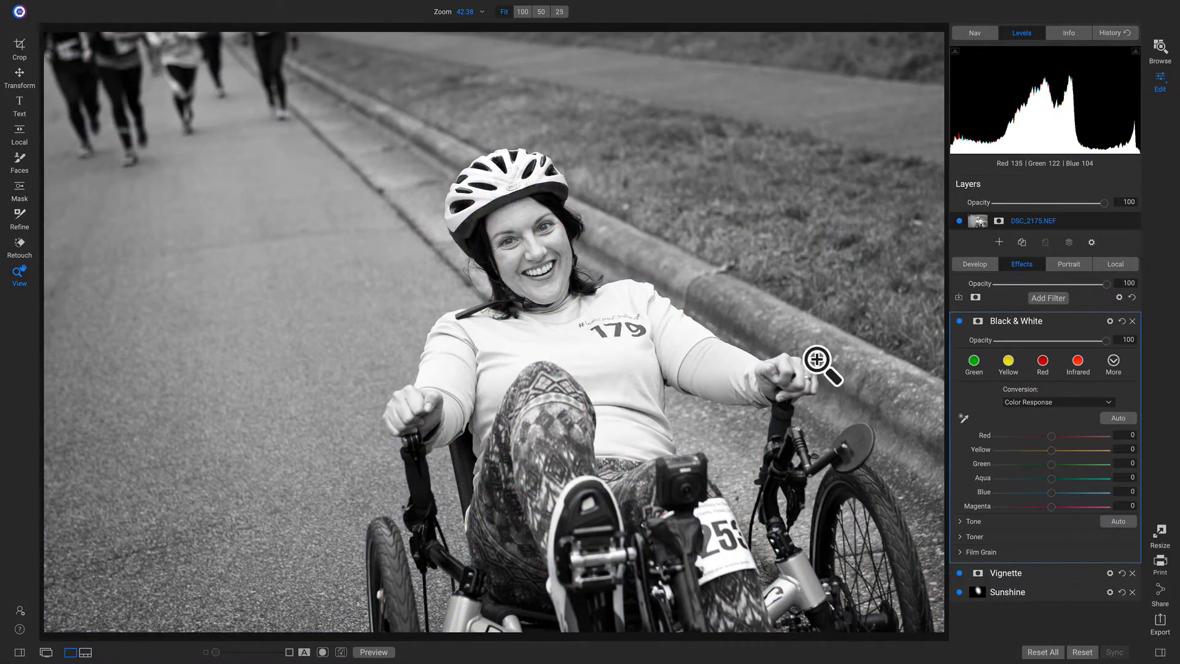
left_click(959, 321)
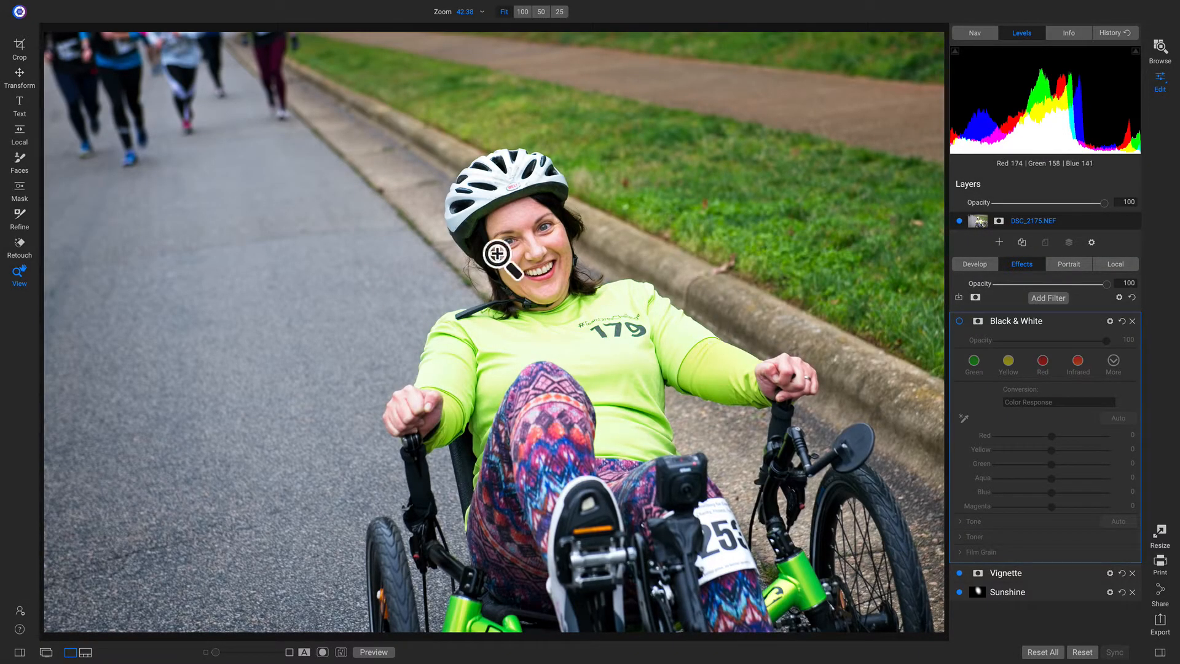
left_click(959, 321)
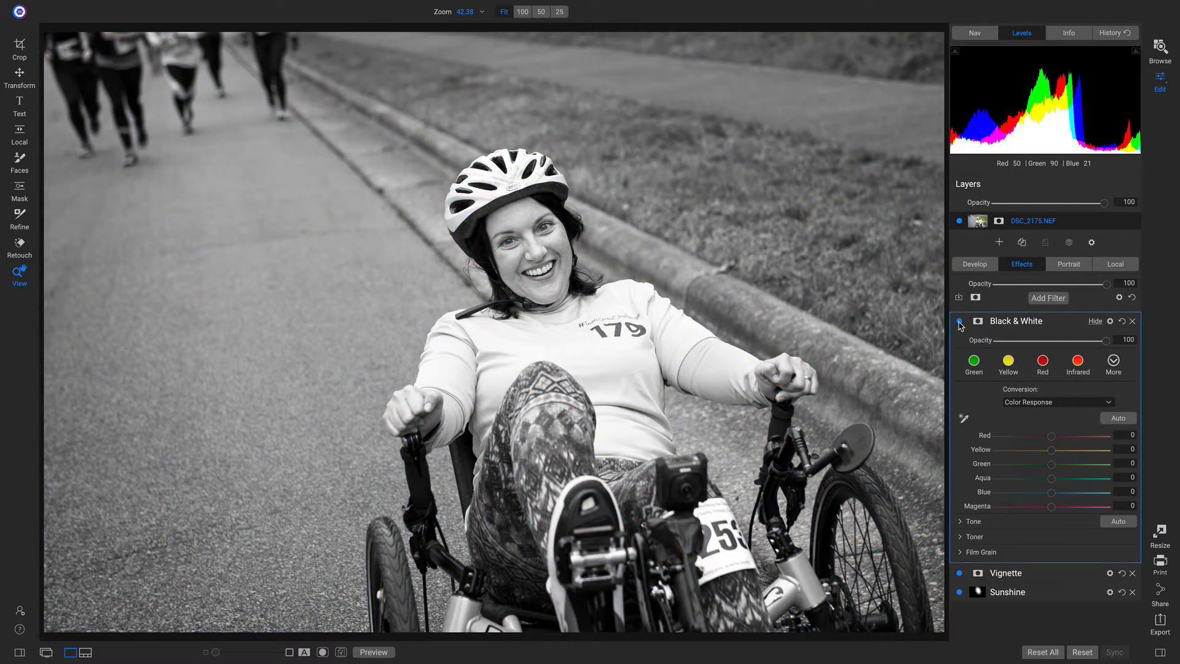
left_click(974, 367)
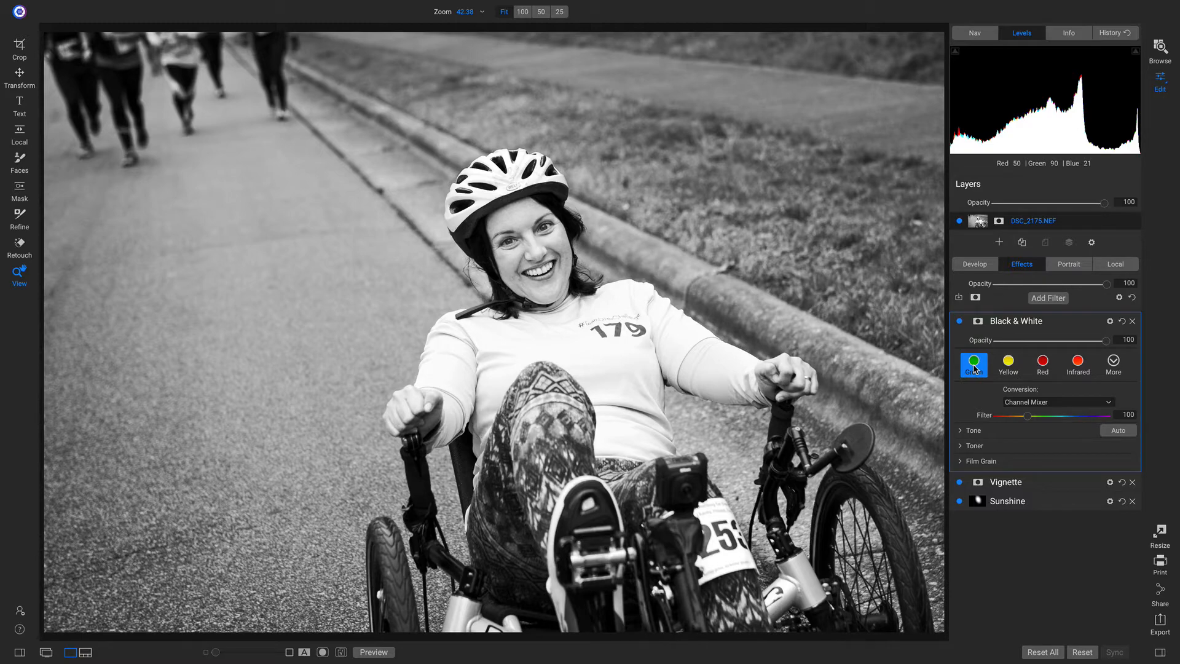
key("ctrl+p")
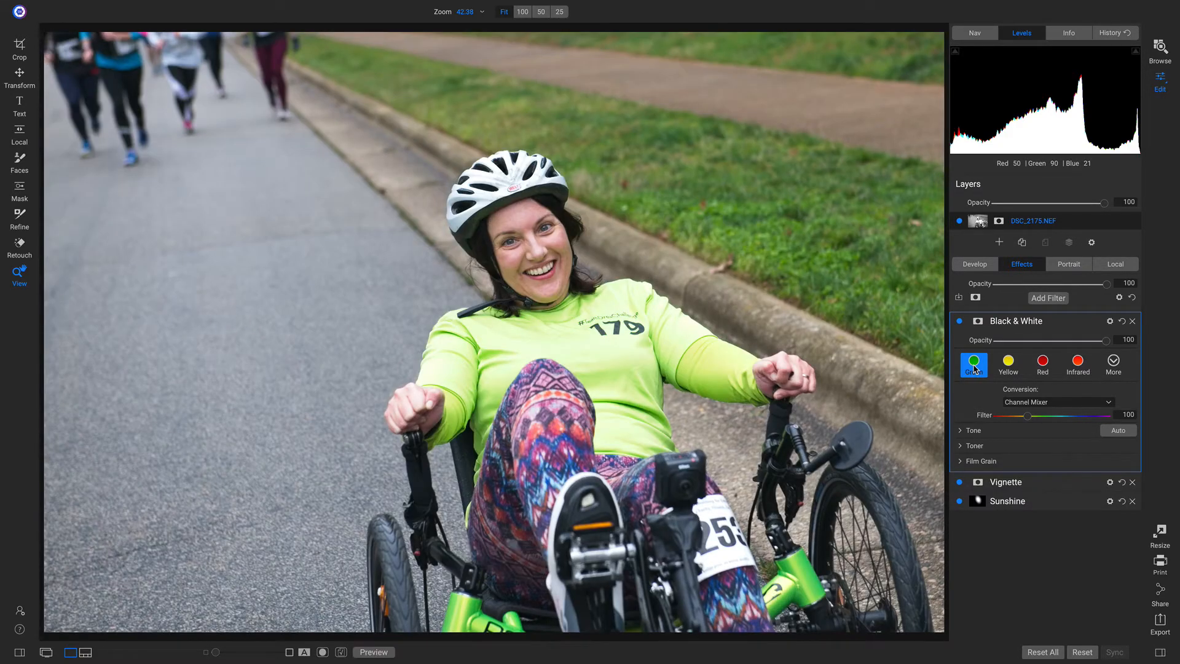